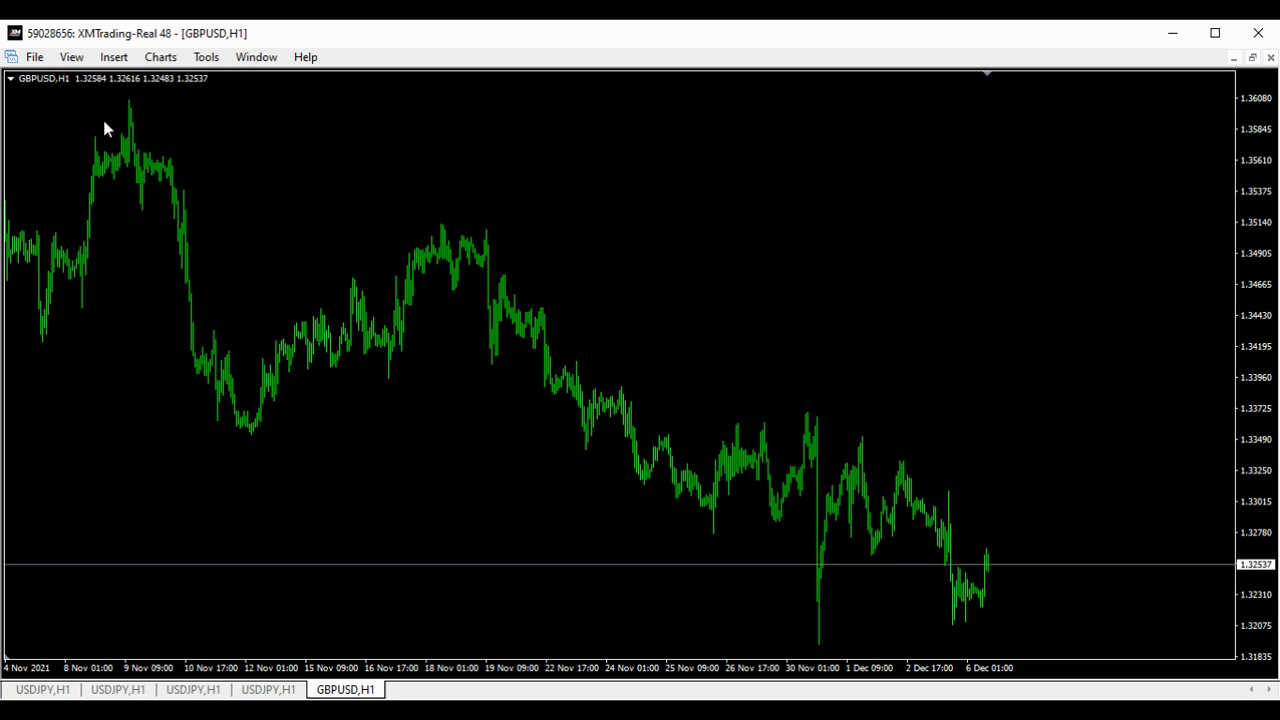
Step: Draw a yellow trendline descending from the 9 Nov high across the GBPUSD H1 chart
{"action": "left_click", "coordinate": [111, 58]}
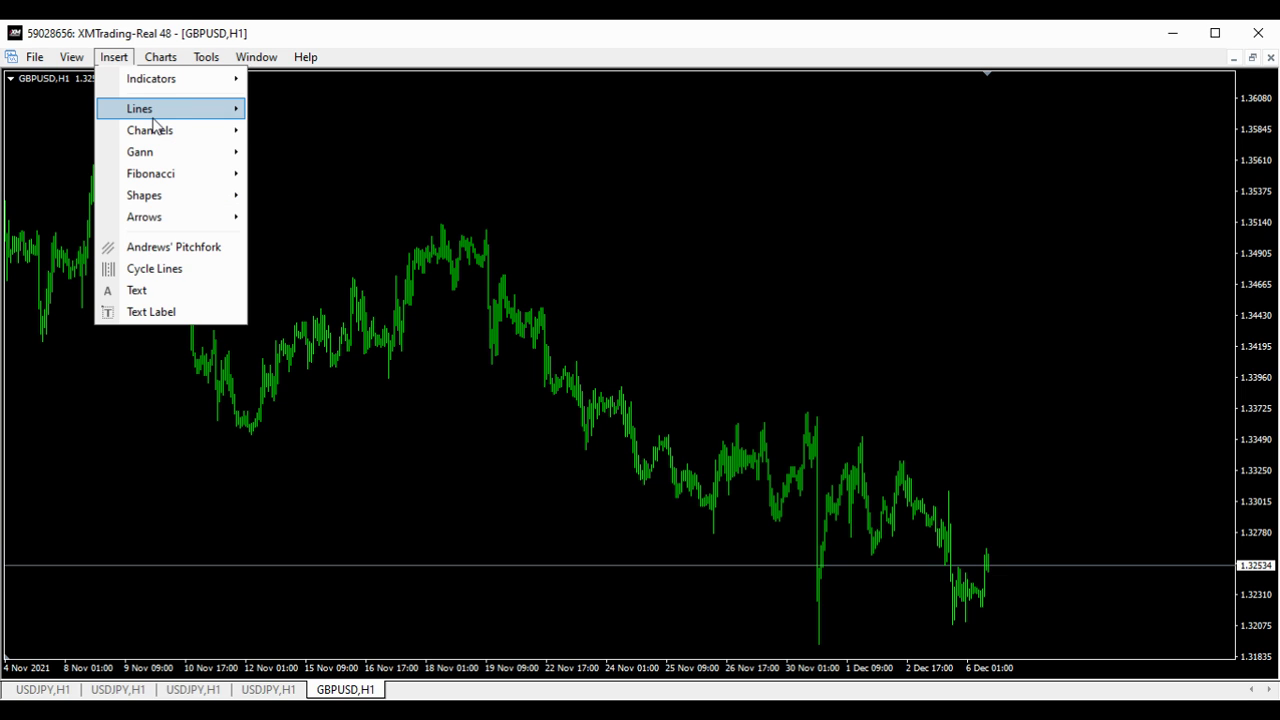
{"action": "mouse_move", "coordinate": [229, 119]}
{"action": "left_click", "coordinate": [298, 151]}
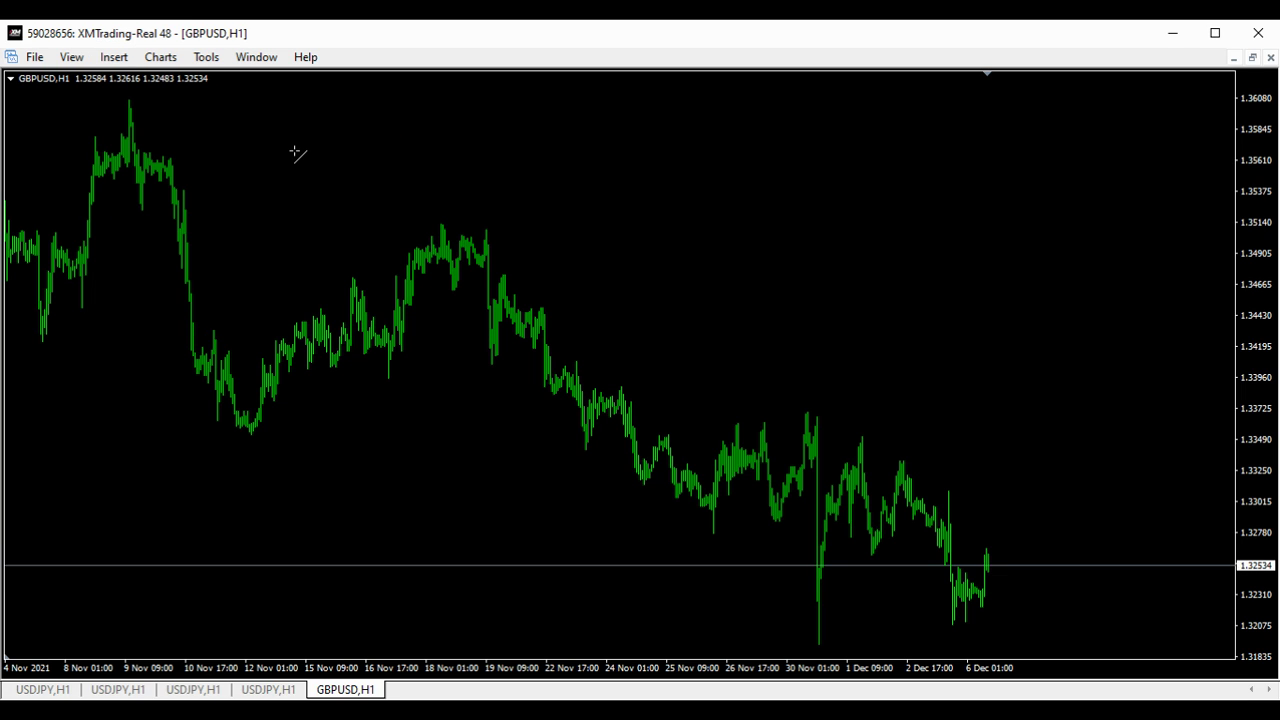
{"action": "left_click_drag", "start_coordinate": [97, 126], "coordinate": [556, 257]}
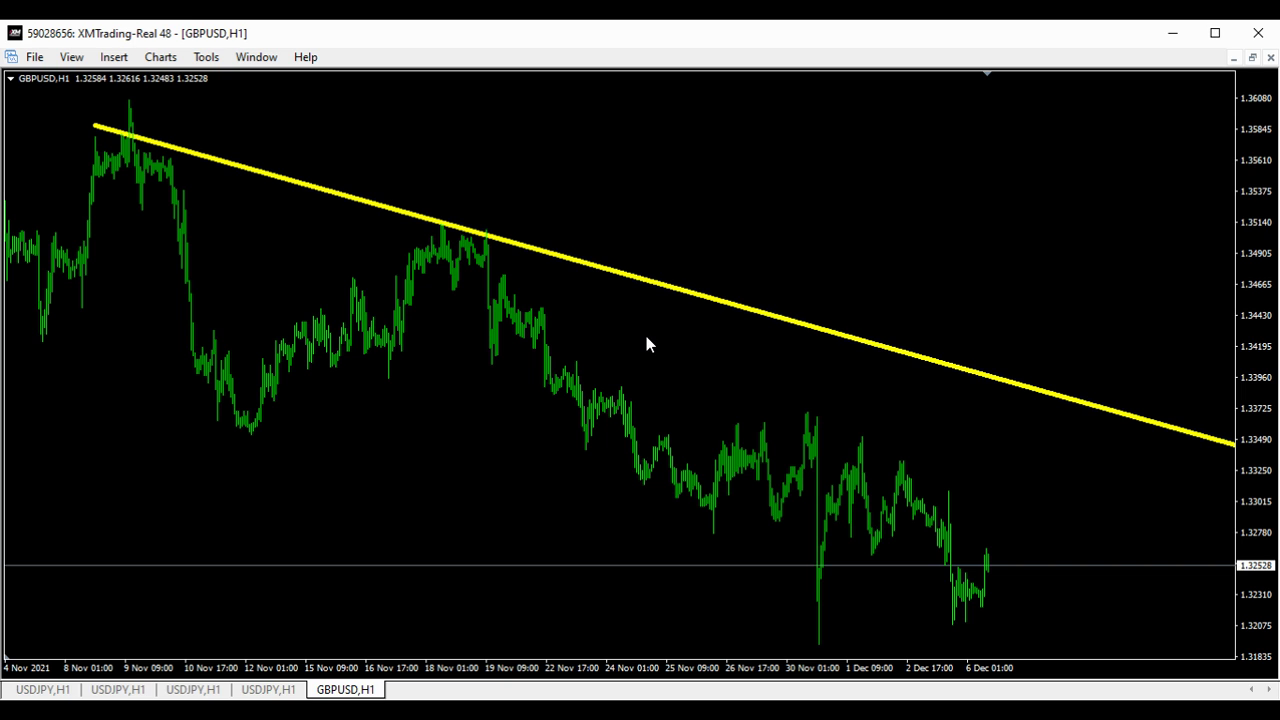
Step: Draw a second trendline rising from the 12 Nov low, crossing the first near 19 Nov
{"action": "left_click", "coordinate": [114, 60]}
{"action": "mouse_move", "coordinate": [145, 115]}
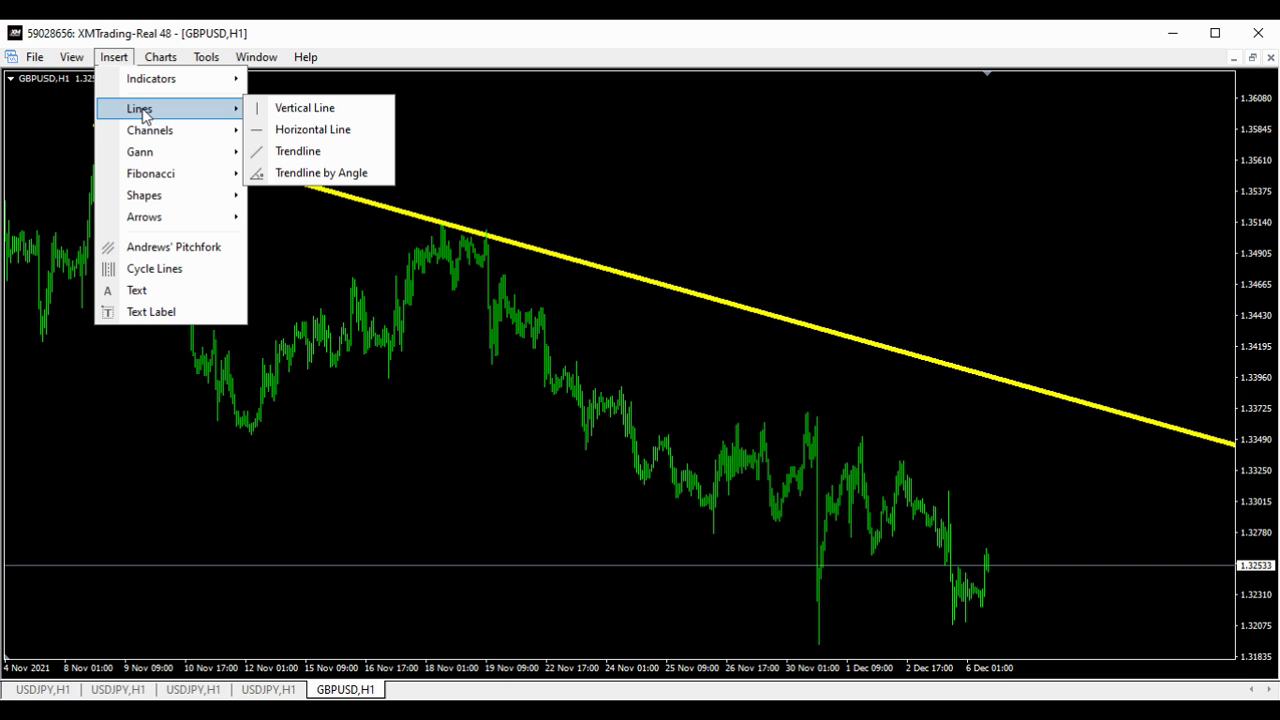
{"action": "left_click", "coordinate": [299, 151]}
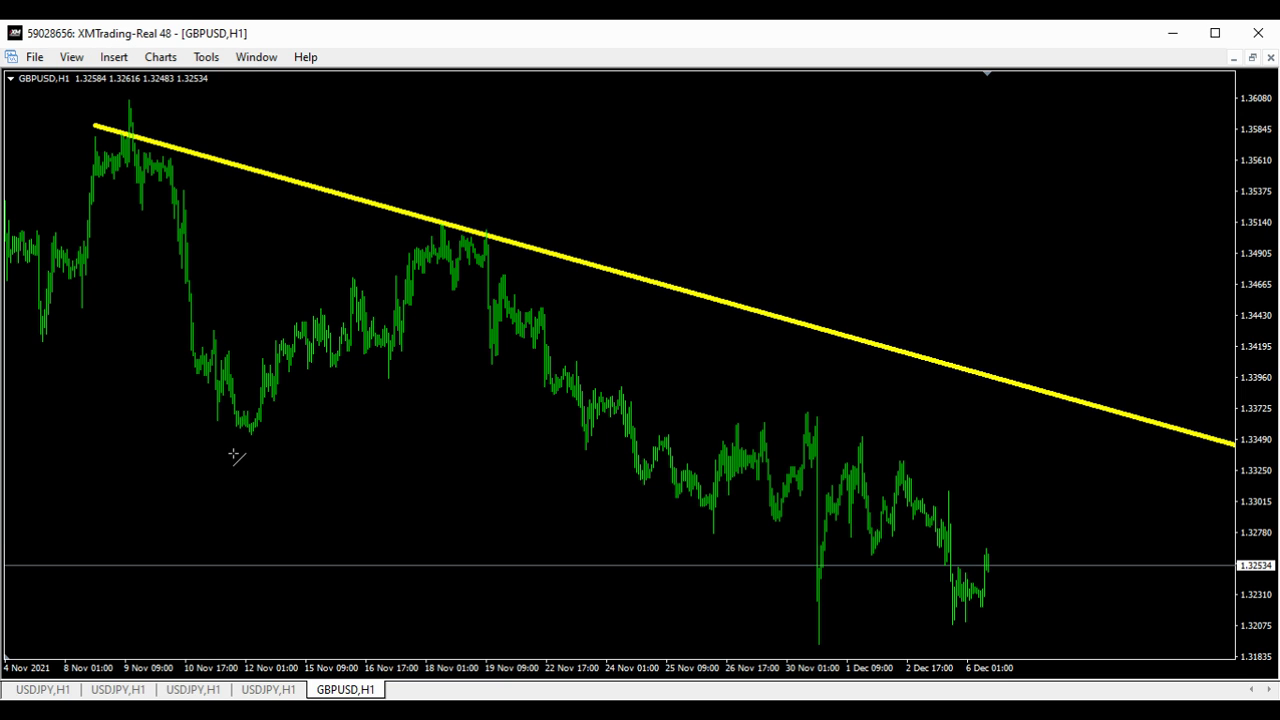
{"action": "left_click_drag", "start_coordinate": [236, 442], "coordinate": [512, 266]}
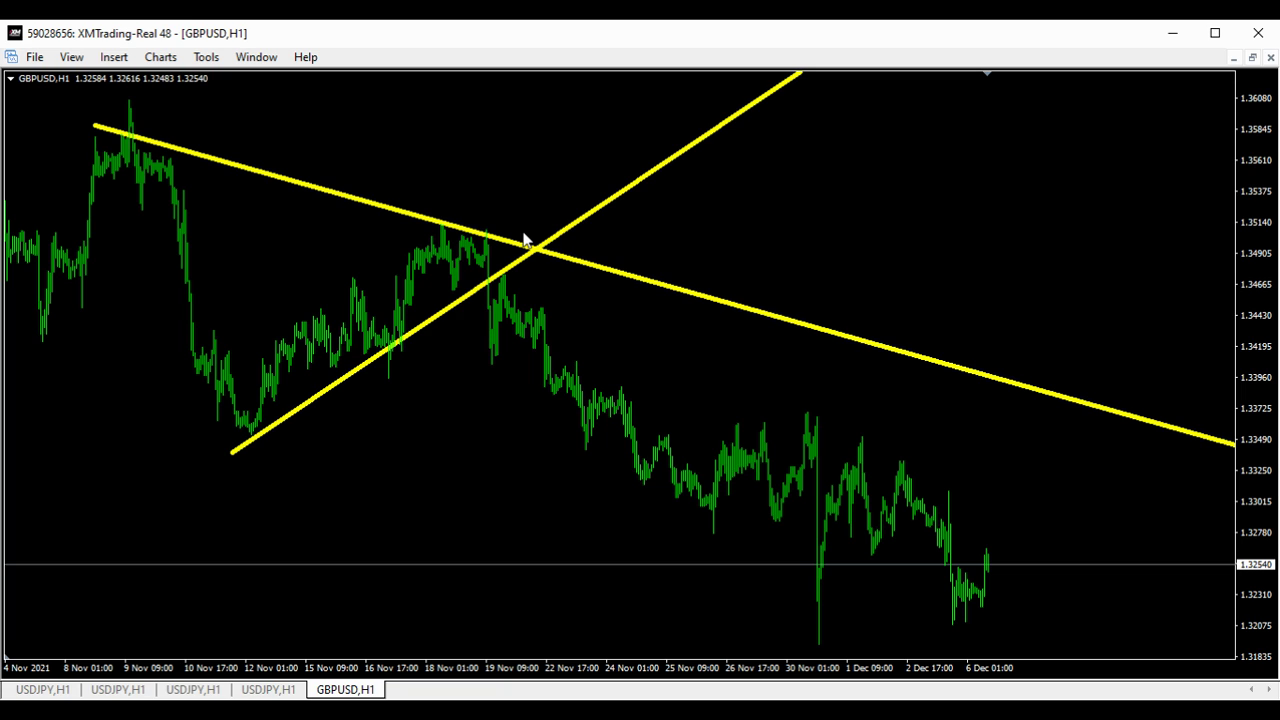
Step: Change the rising 12 Nov trendline's colour from yellow to Beige in its properties
{"action": "double_click", "coordinate": [577, 221]}
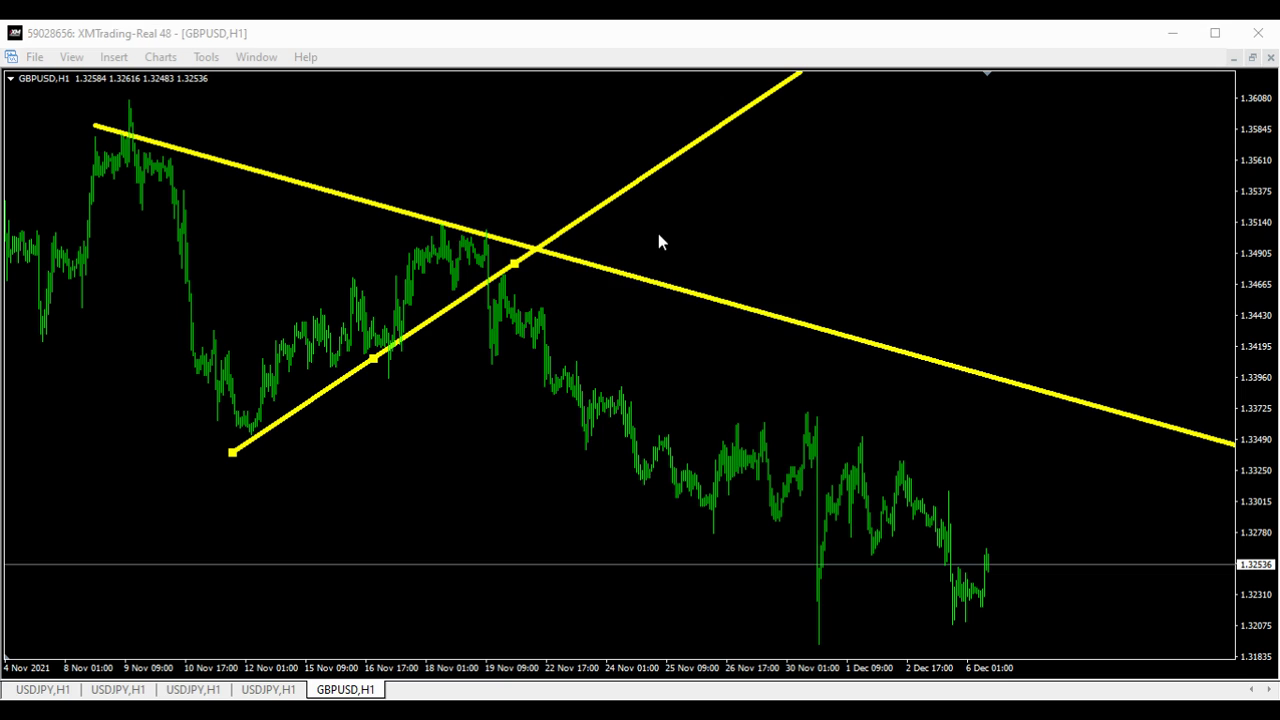
{"action": "double_click", "coordinate": [597, 207]}
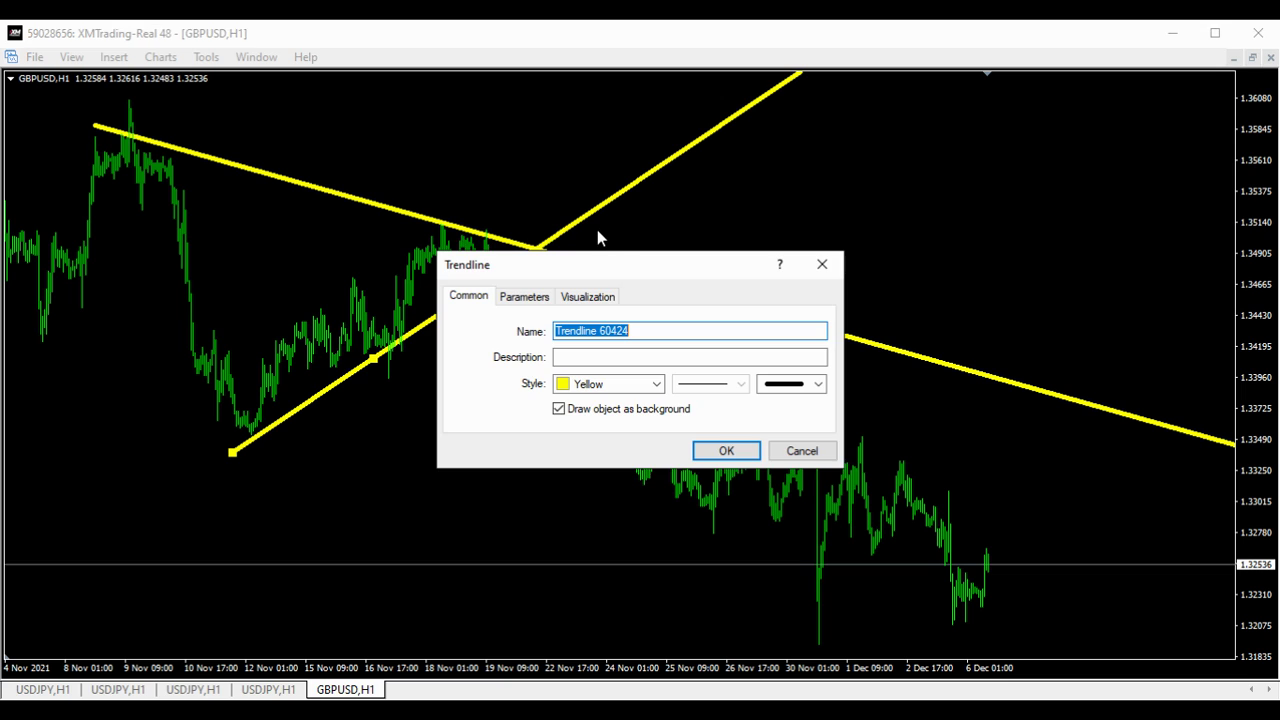
{"action": "left_click", "coordinate": [656, 386]}
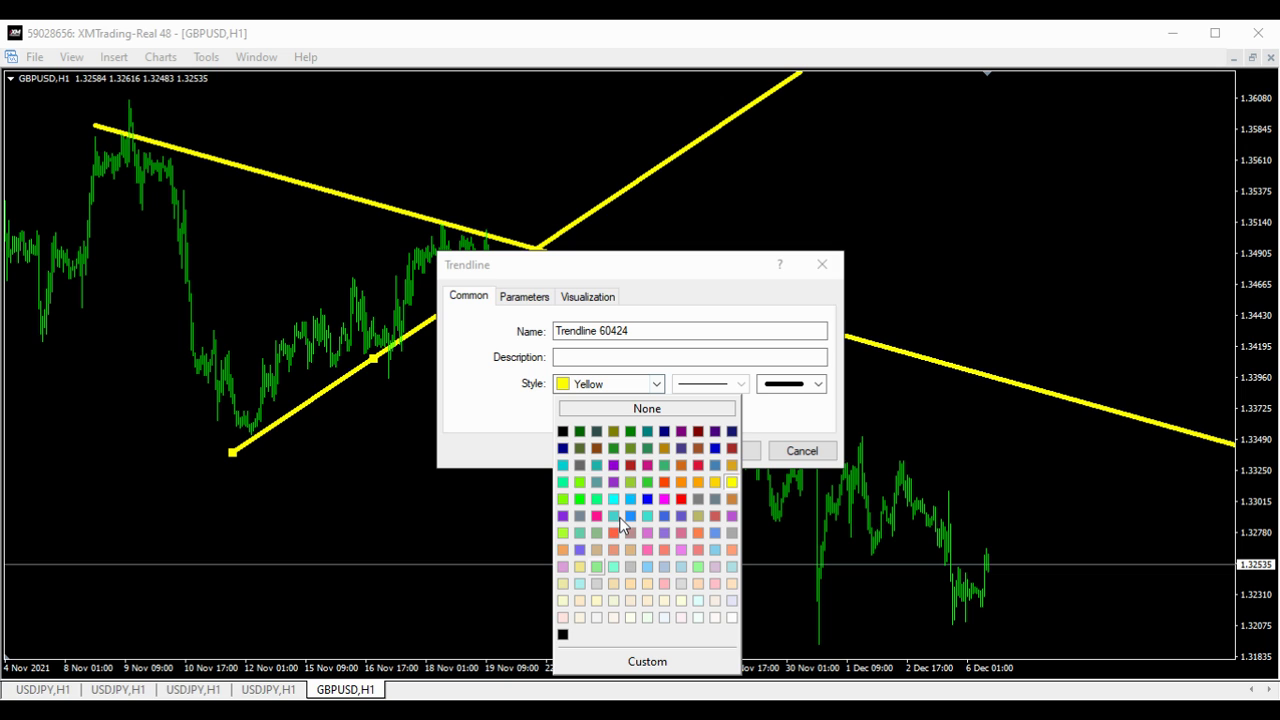
{"action": "left_click", "coordinate": [613, 600]}
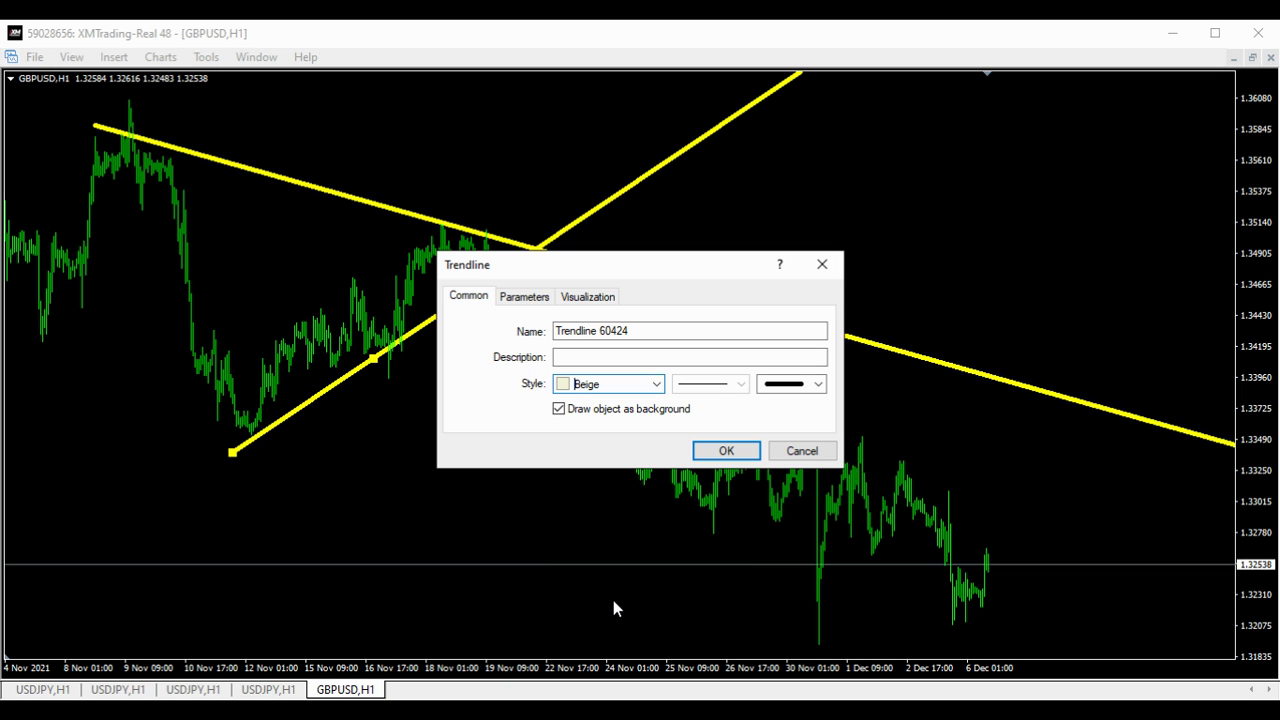
{"action": "left_click", "coordinate": [710, 452]}
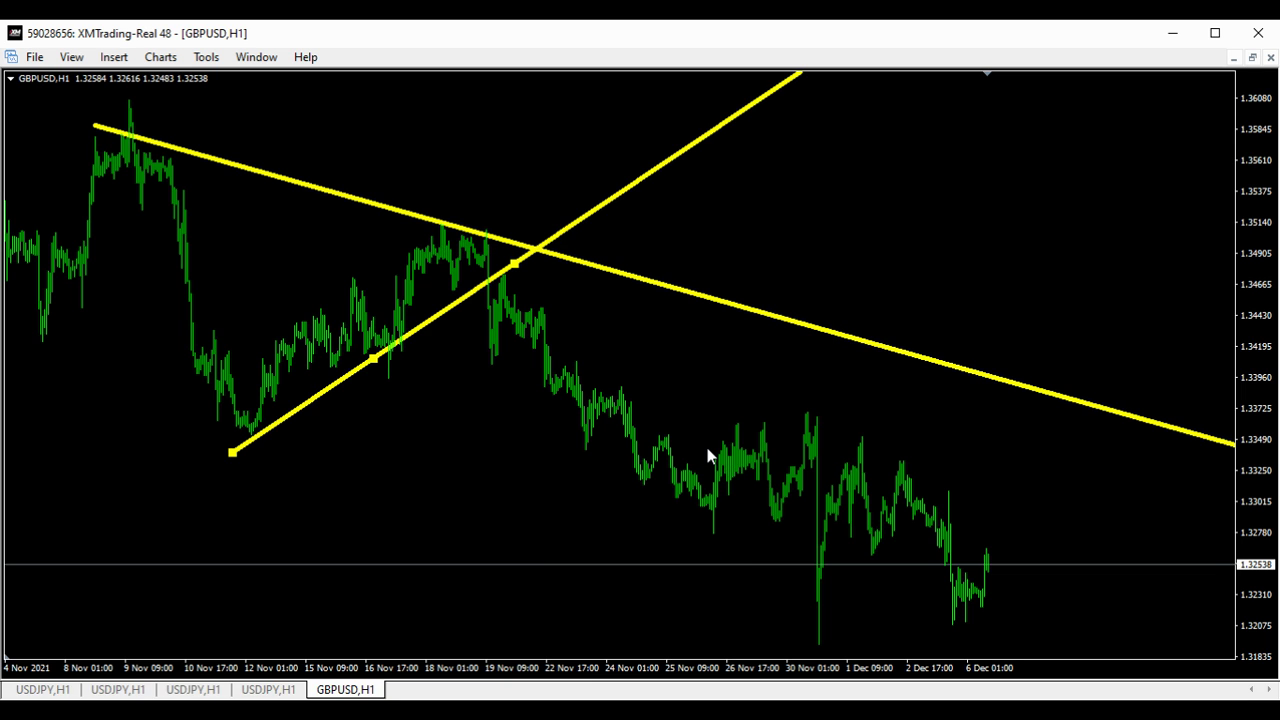
{"action": "double_click", "coordinate": [333, 385]}
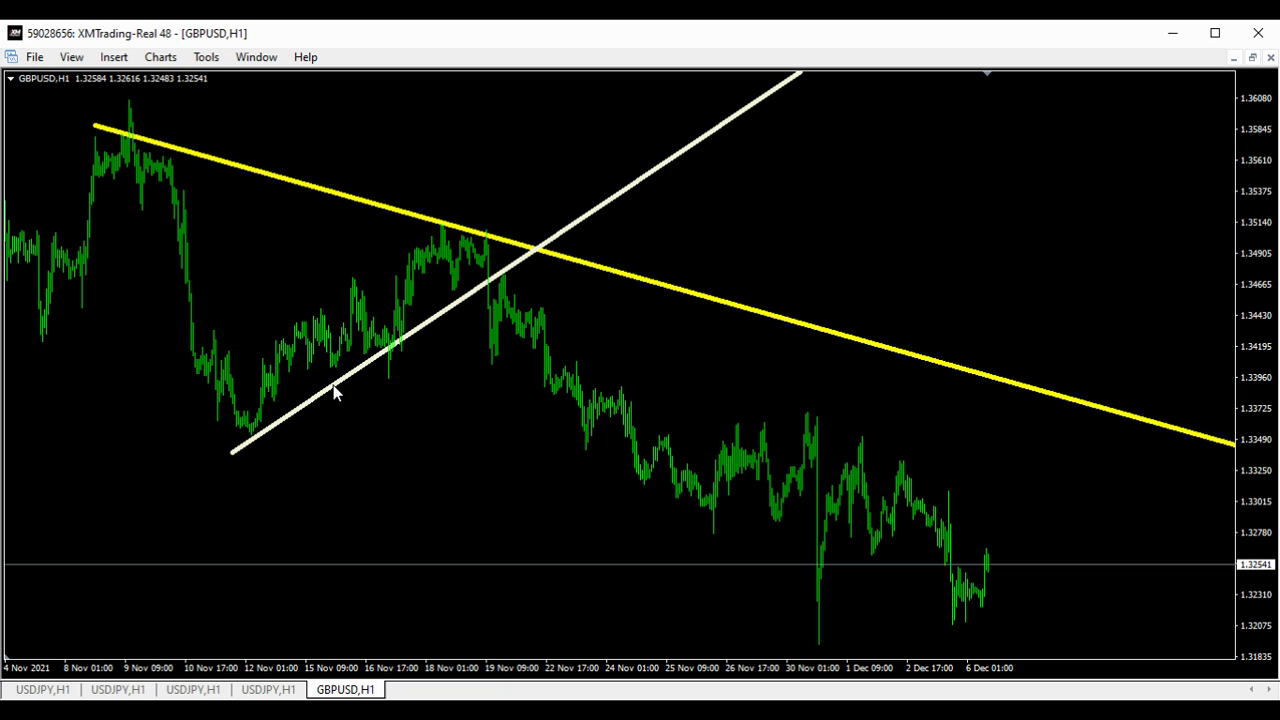
Step: Draw a trendline from the 6 Dec low up to the yellow line near 1.3349
{"action": "left_click", "coordinate": [112, 58]}
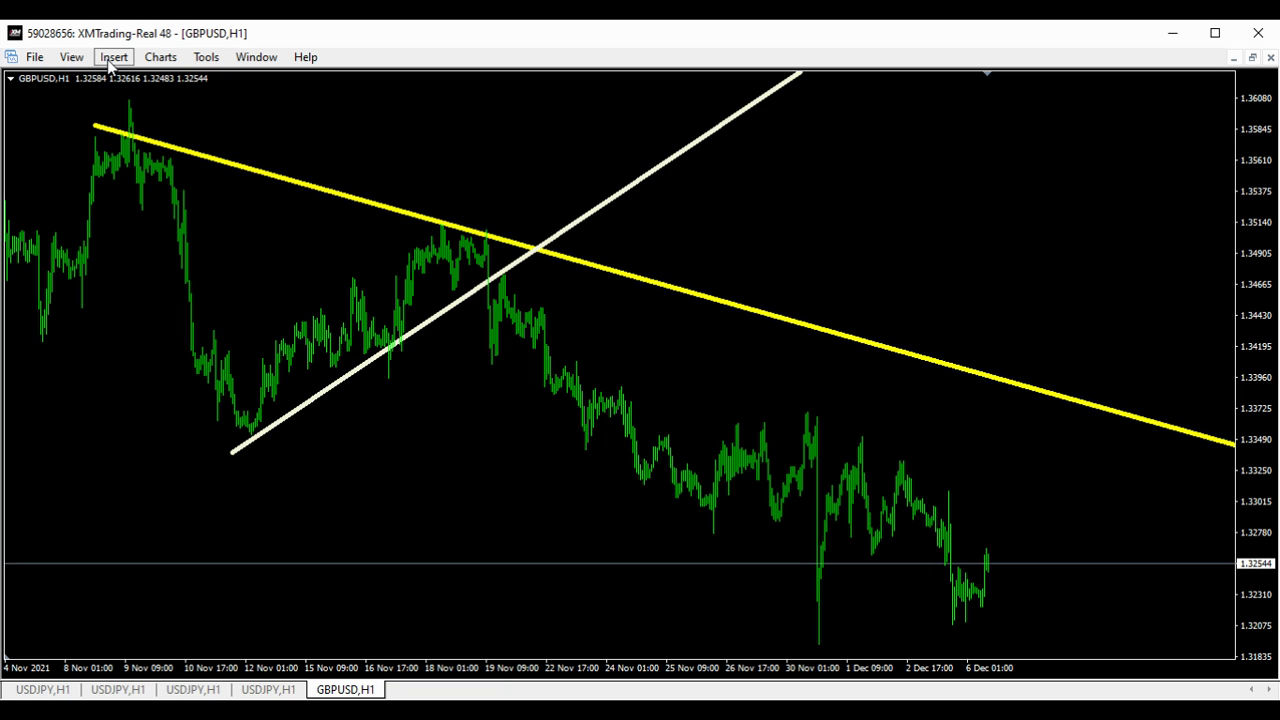
{"action": "mouse_move", "coordinate": [160, 112]}
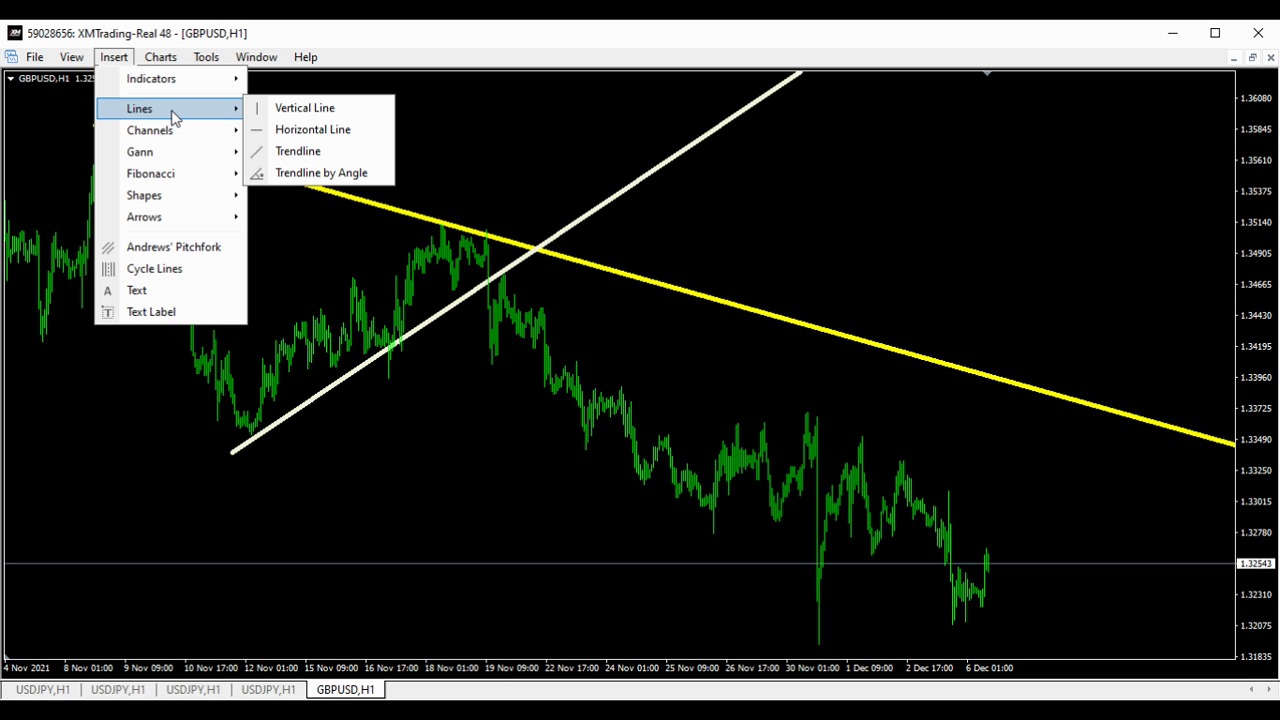
{"action": "left_click", "coordinate": [299, 150]}
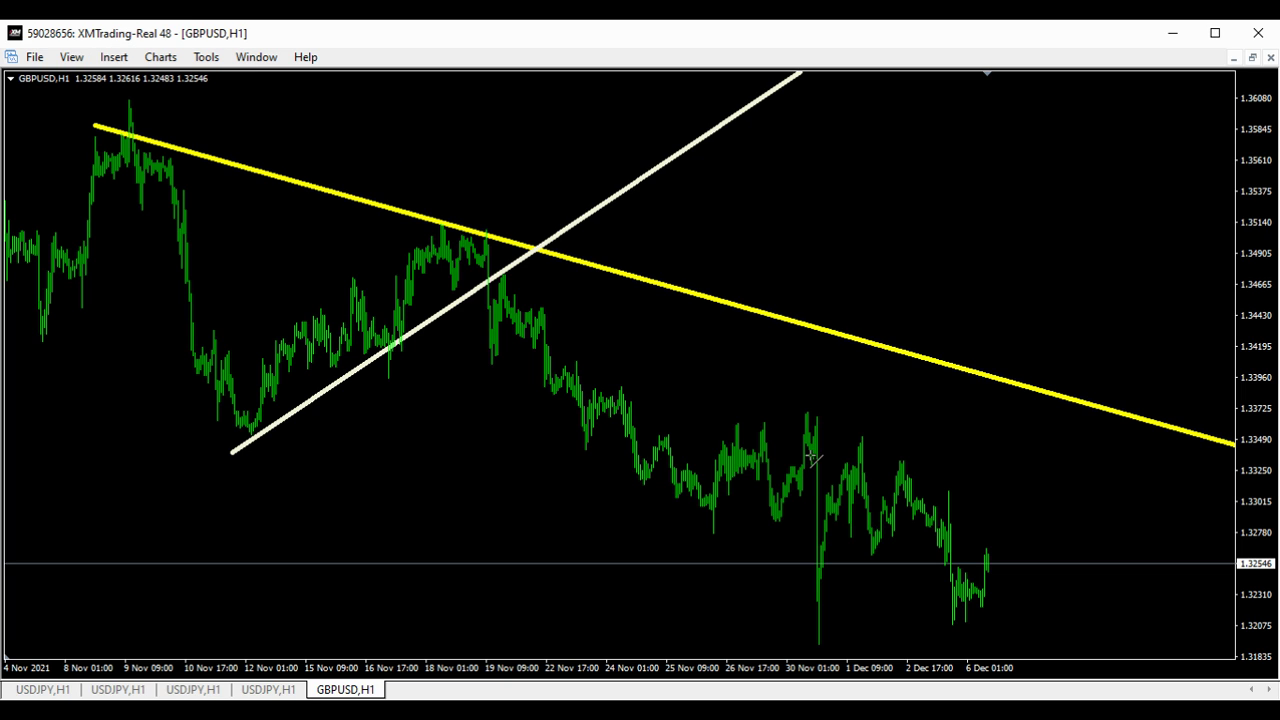
{"action": "left_click_drag", "start_coordinate": [954, 623], "coordinate": [1075, 543]}
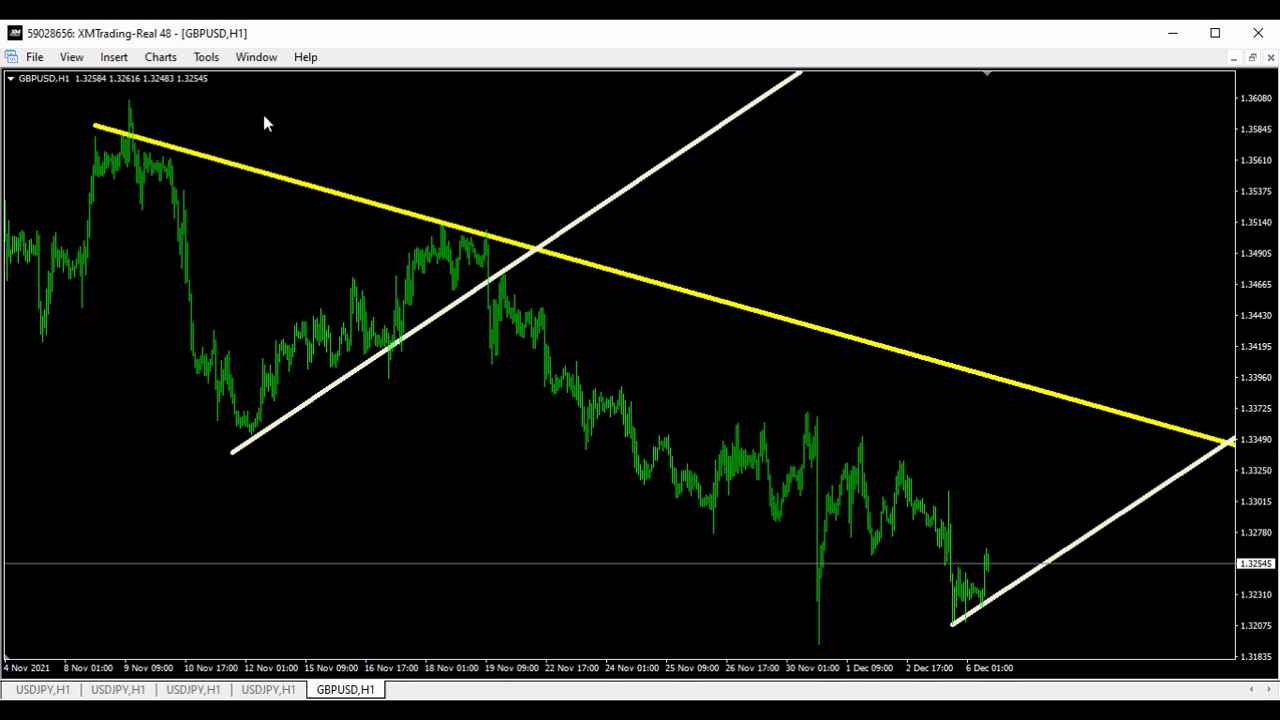
Step: Add Bollinger Bands with period 50, 2 deviations, applied to Close
{"action": "left_click", "coordinate": [116, 62]}
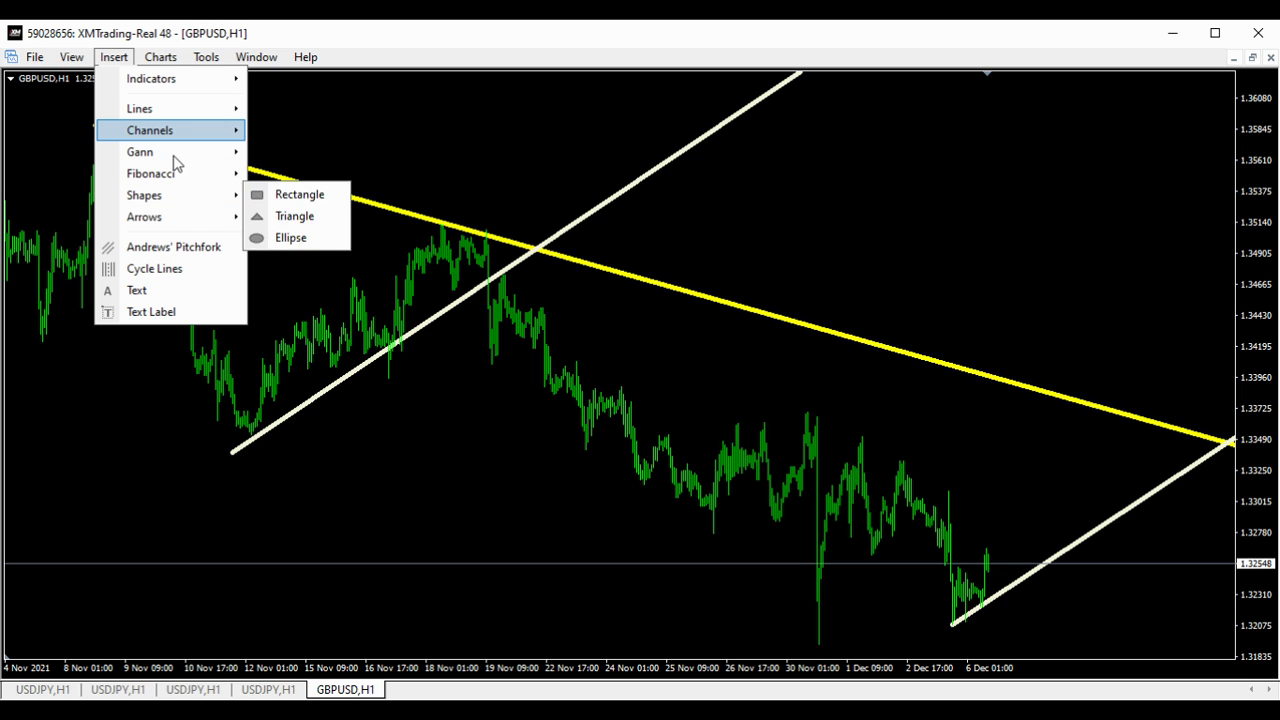
{"action": "mouse_move", "coordinate": [160, 62]}
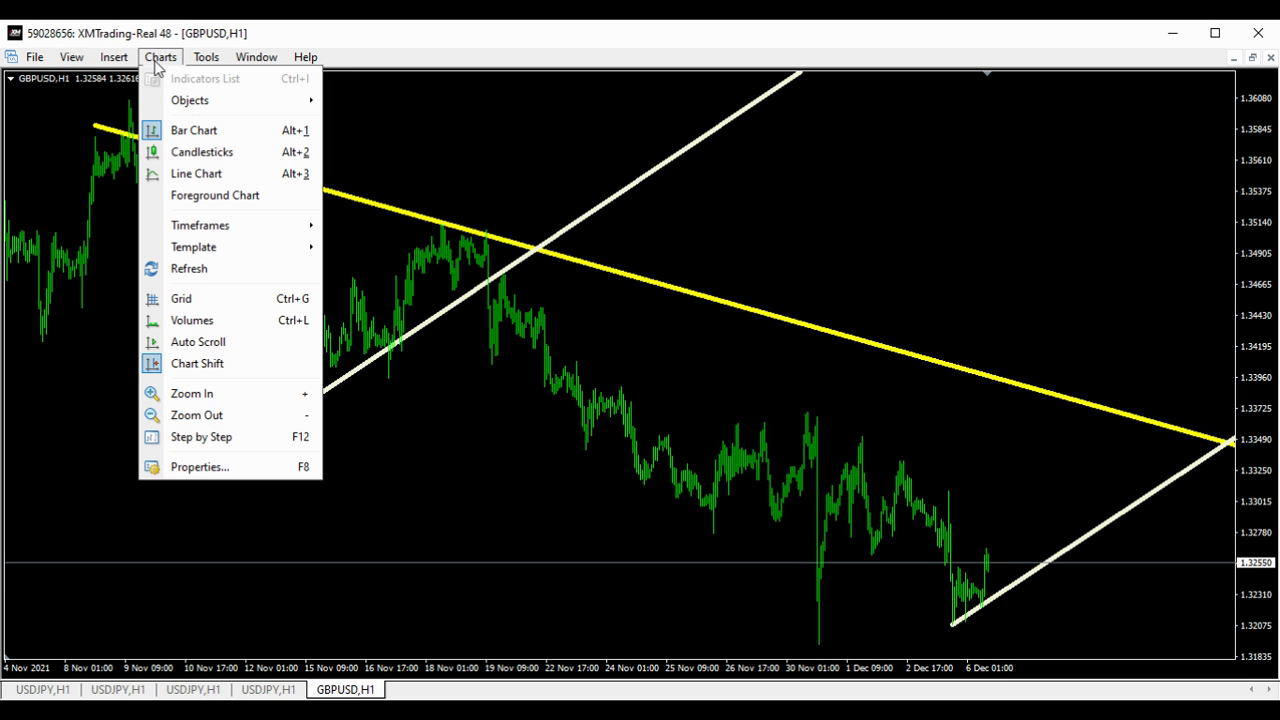
{"action": "mouse_move", "coordinate": [117, 62]}
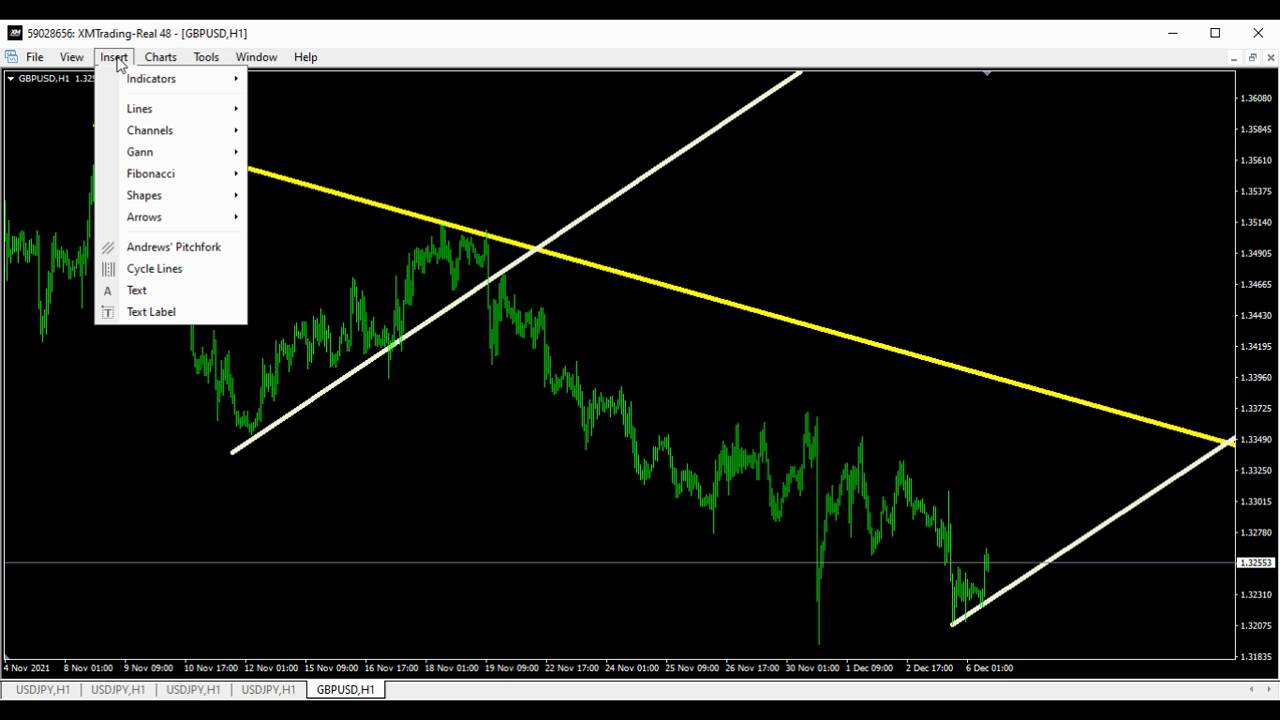
{"action": "mouse_move", "coordinate": [143, 86]}
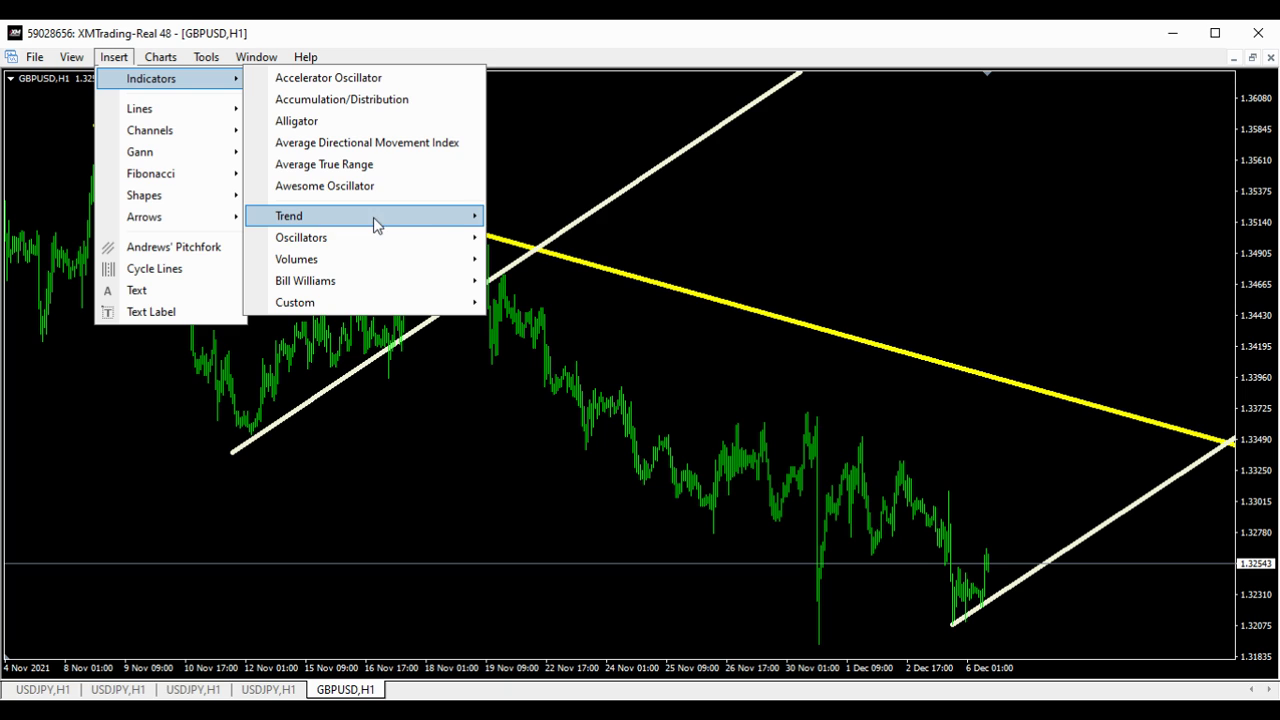
{"action": "mouse_move", "coordinate": [373, 217]}
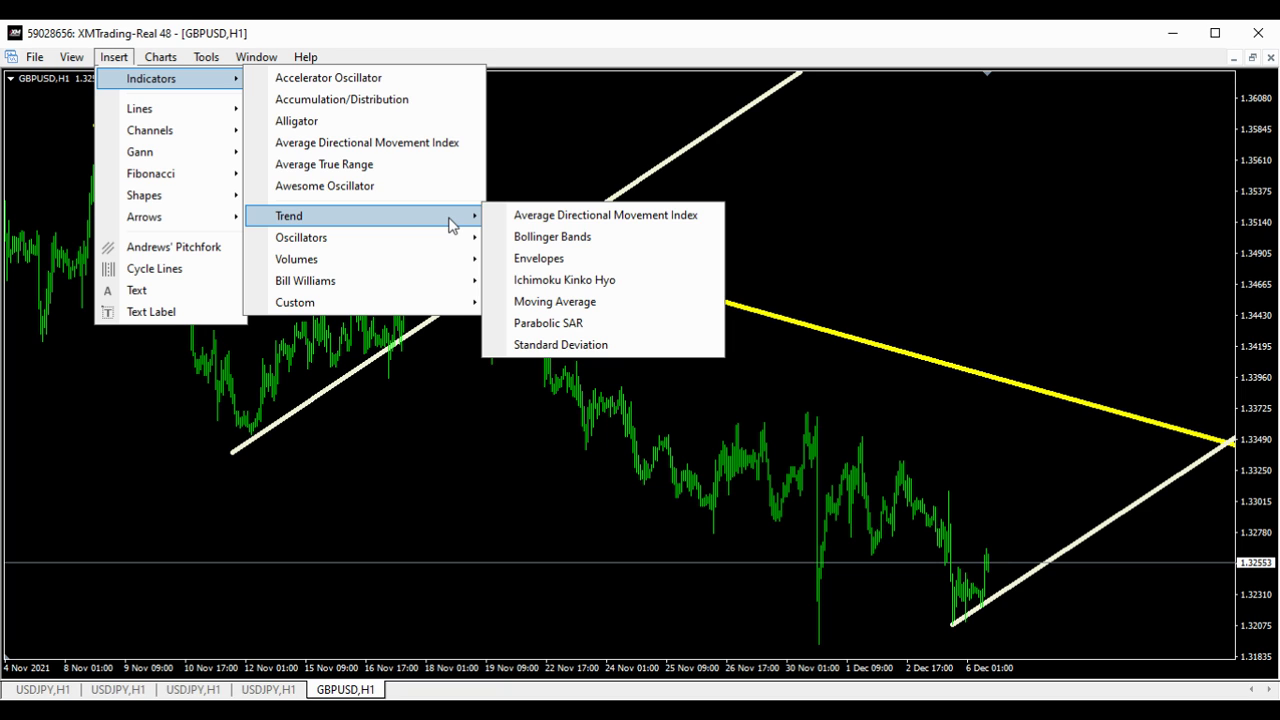
{"action": "left_click", "coordinate": [551, 240]}
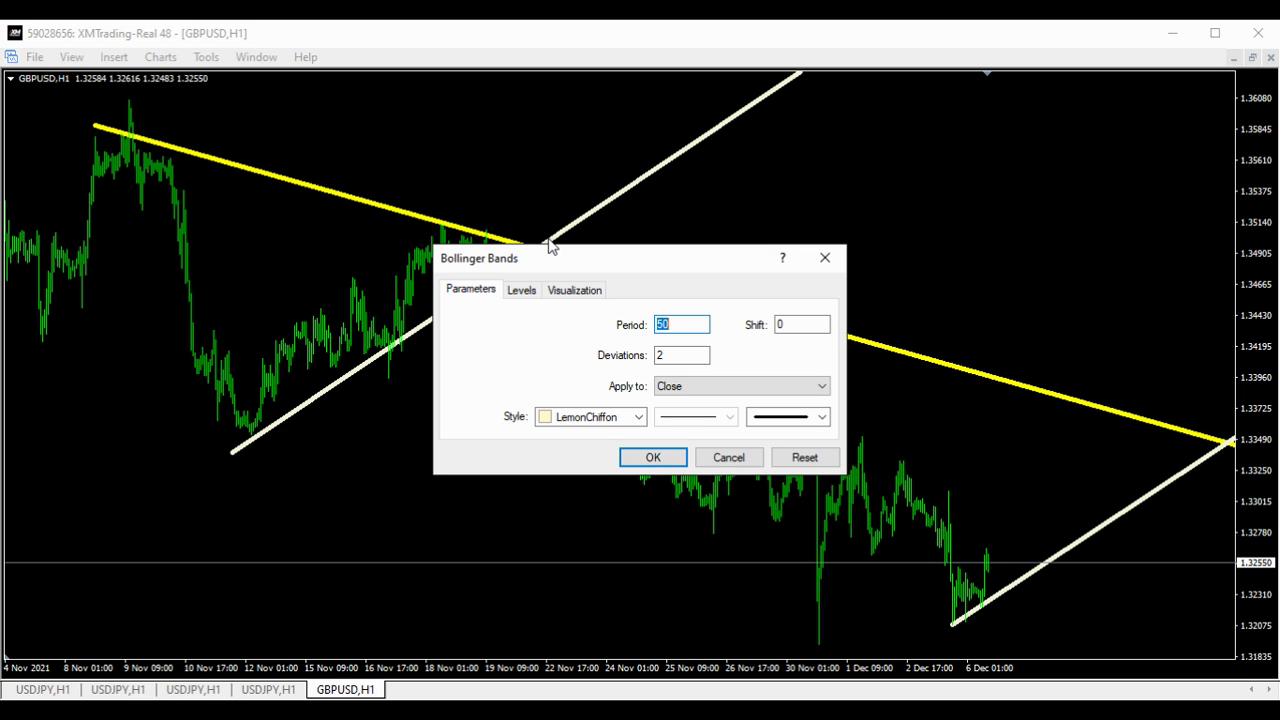
{"action": "left_click", "coordinate": [652, 458]}
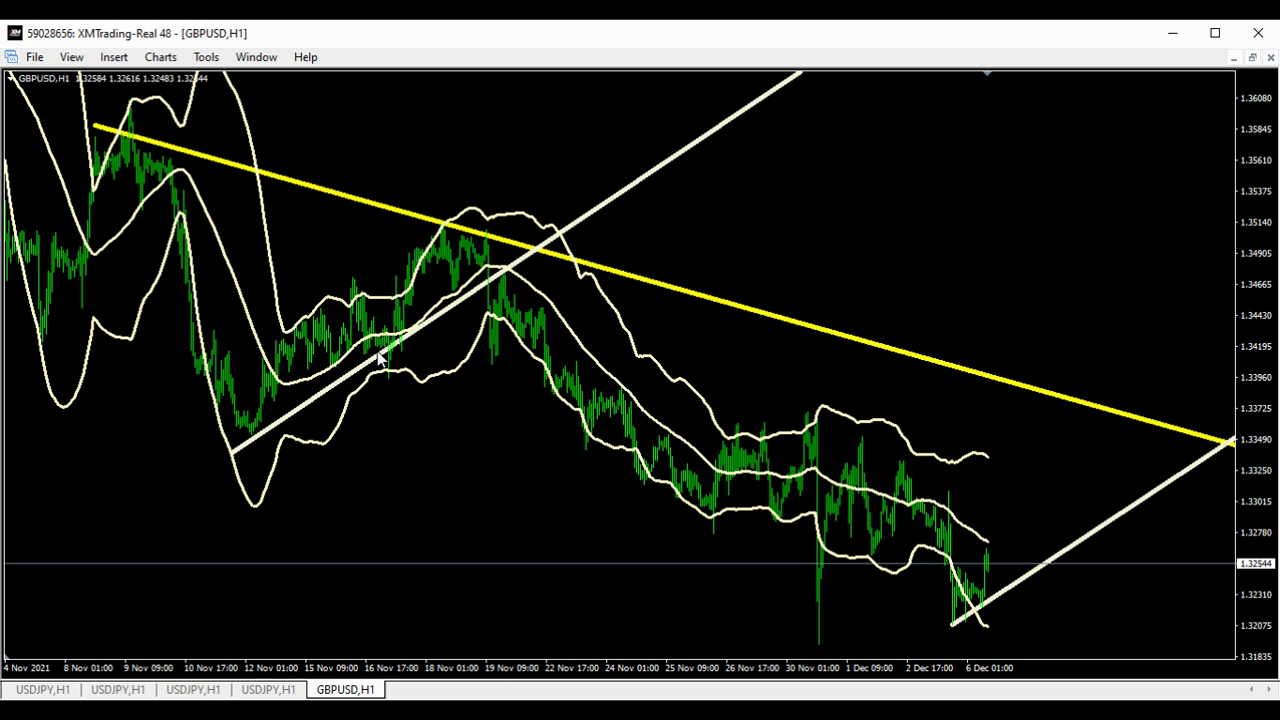
Step: Place a horizontal line near 1.3330 on the chart
{"action": "left_click", "coordinate": [116, 58]}
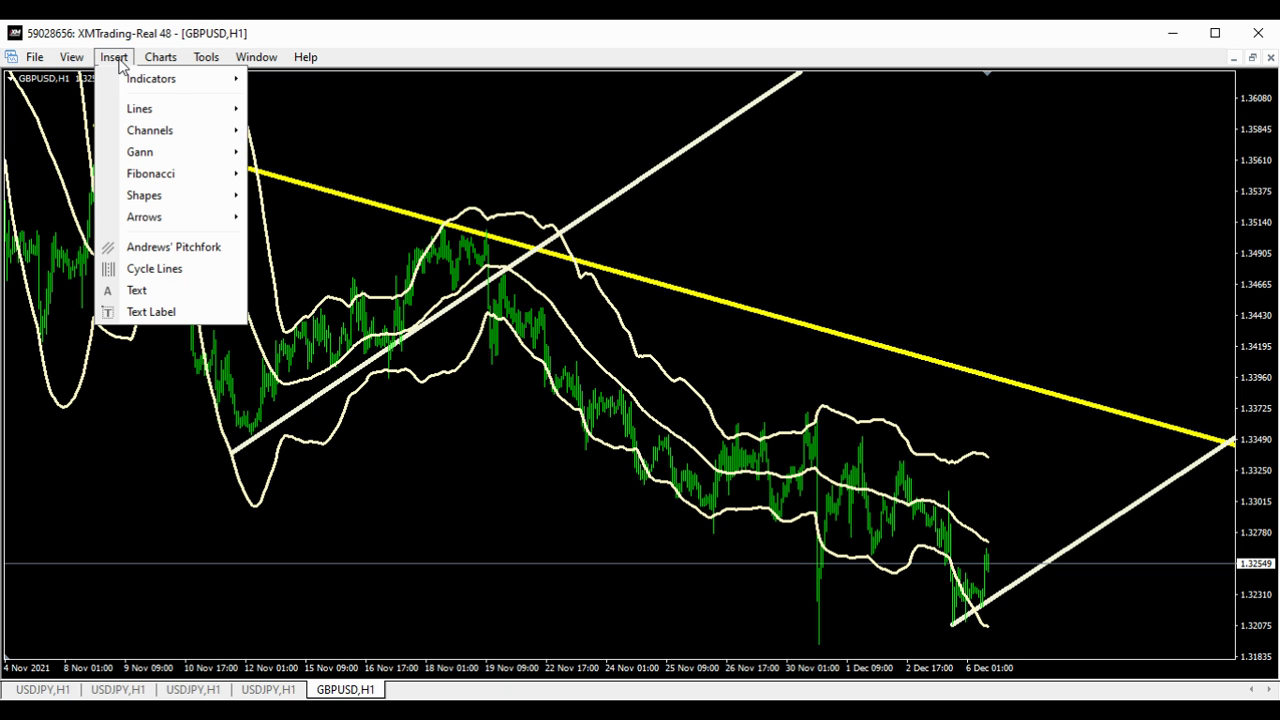
{"action": "mouse_move", "coordinate": [150, 118]}
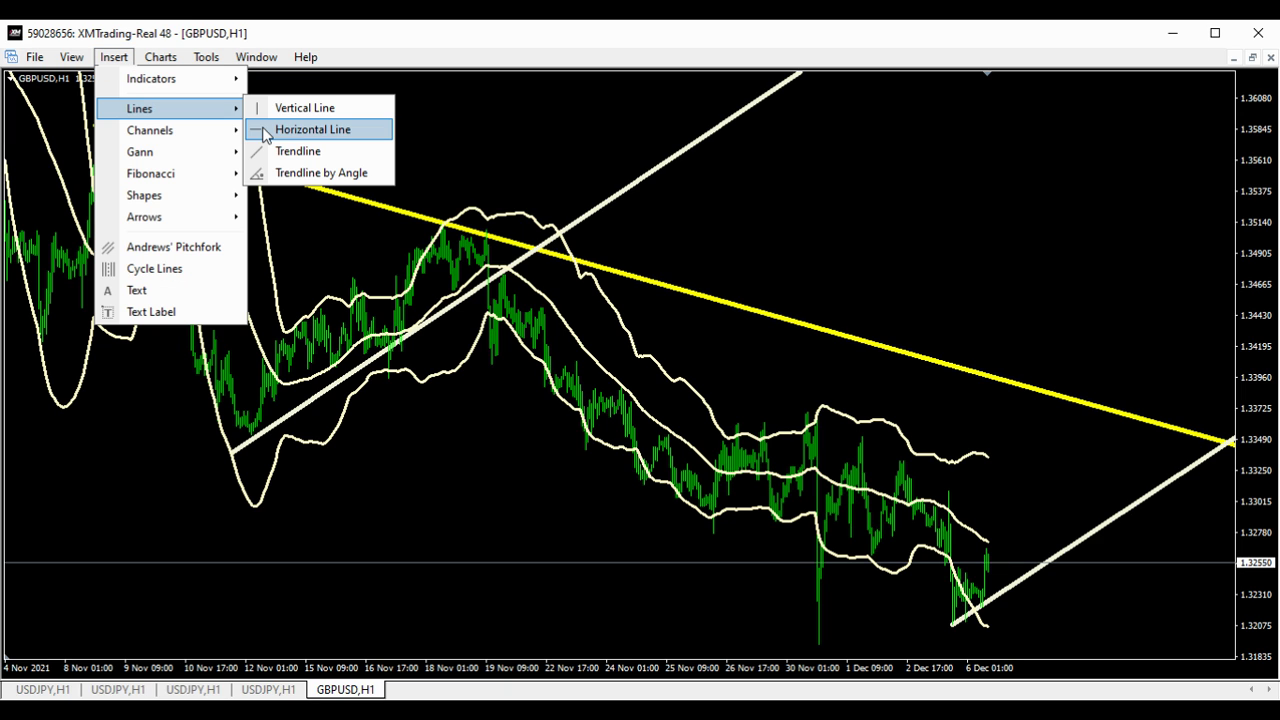
{"action": "left_click", "coordinate": [308, 128]}
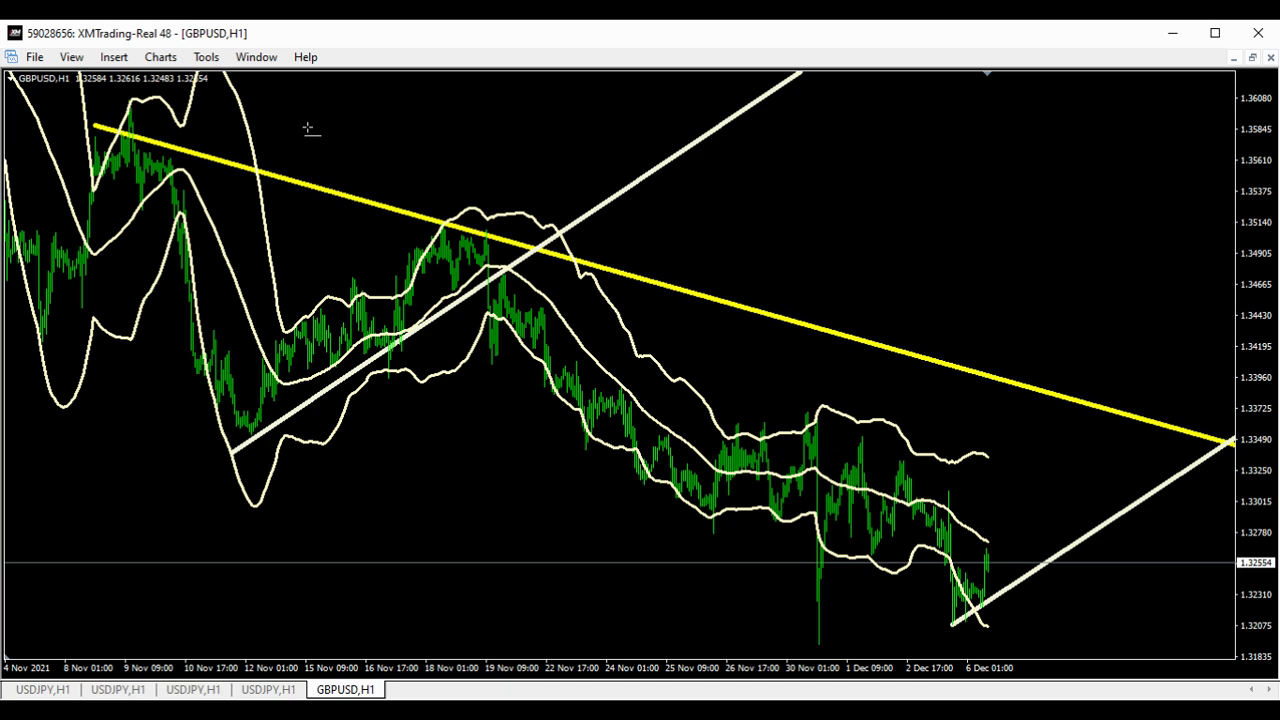
{"action": "left_click", "coordinate": [1000, 463]}
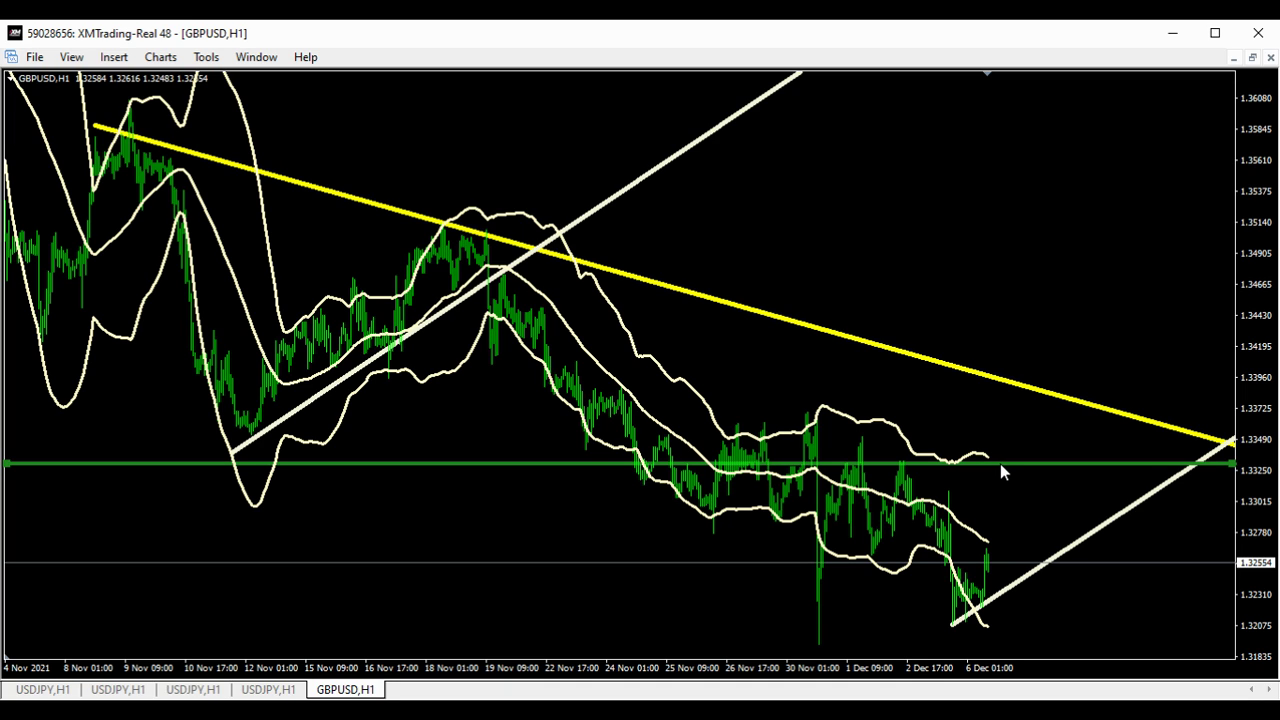
Step: Recolour the horizontal line from ForestGreen to Aqua
{"action": "double_click", "coordinate": [1067, 475]}
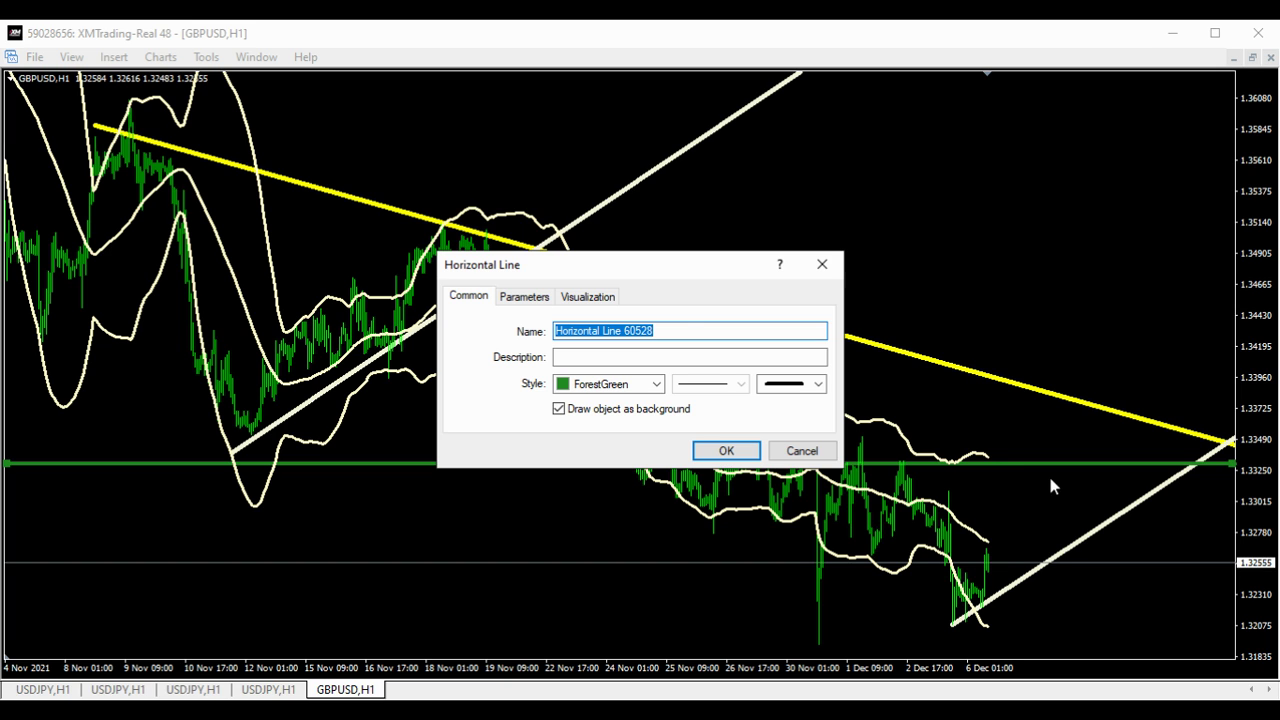
{"action": "left_click", "coordinate": [657, 384]}
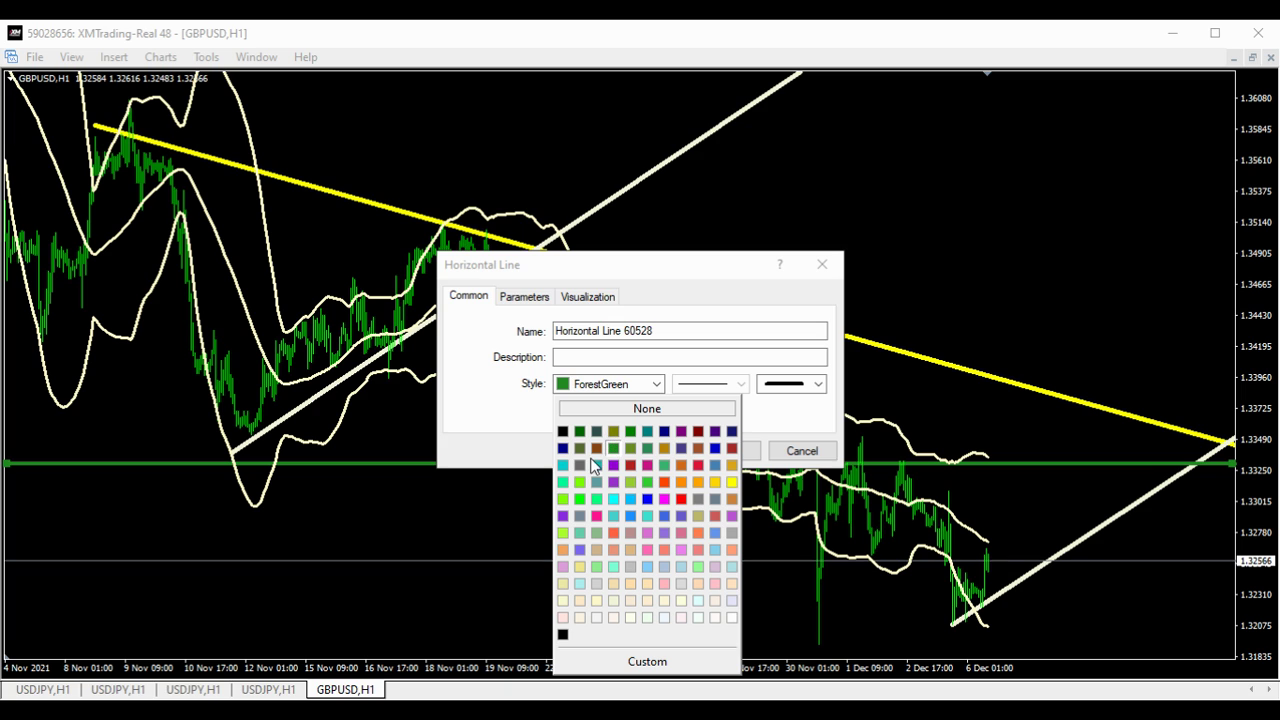
{"action": "left_click", "coordinate": [614, 499]}
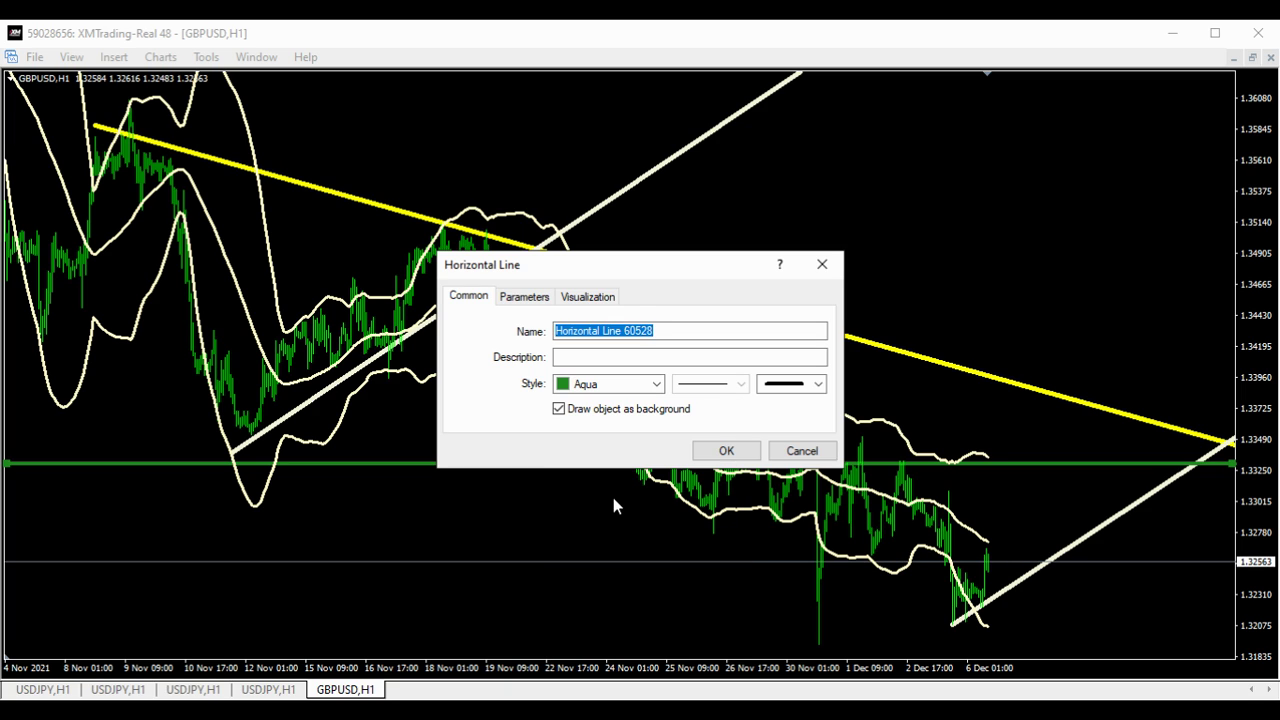
{"action": "left_click", "coordinate": [707, 451]}
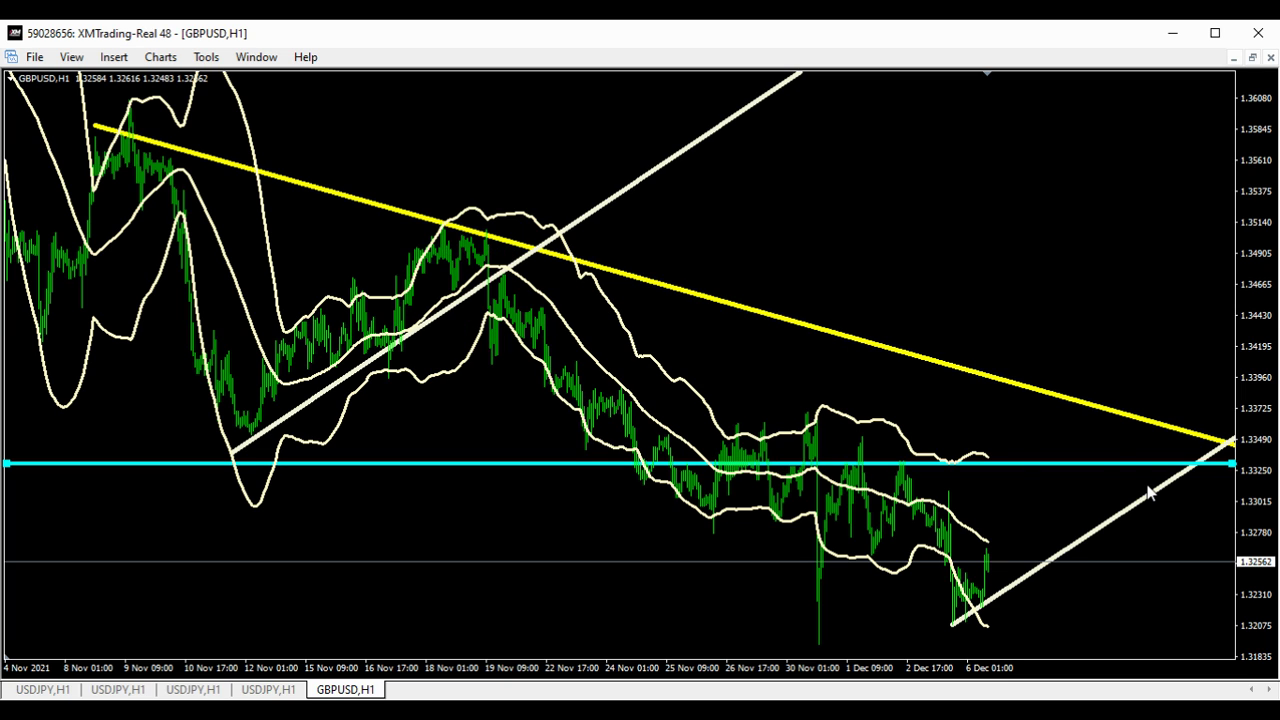
Step: Add another aqua horizontal level below the first and nudge it slightly lower
{"action": "left_click", "coordinate": [1118, 470]}
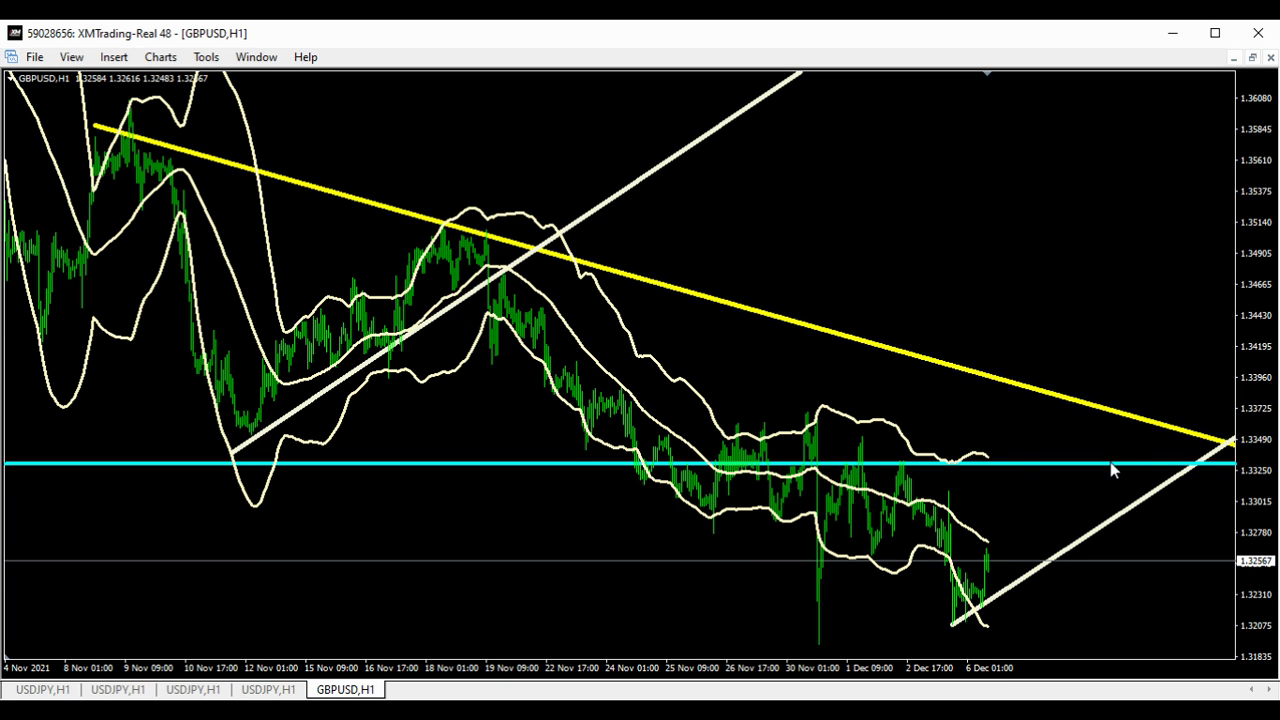
{"action": "left_click", "coordinate": [115, 58]}
{"action": "mouse_move", "coordinate": [148, 116]}
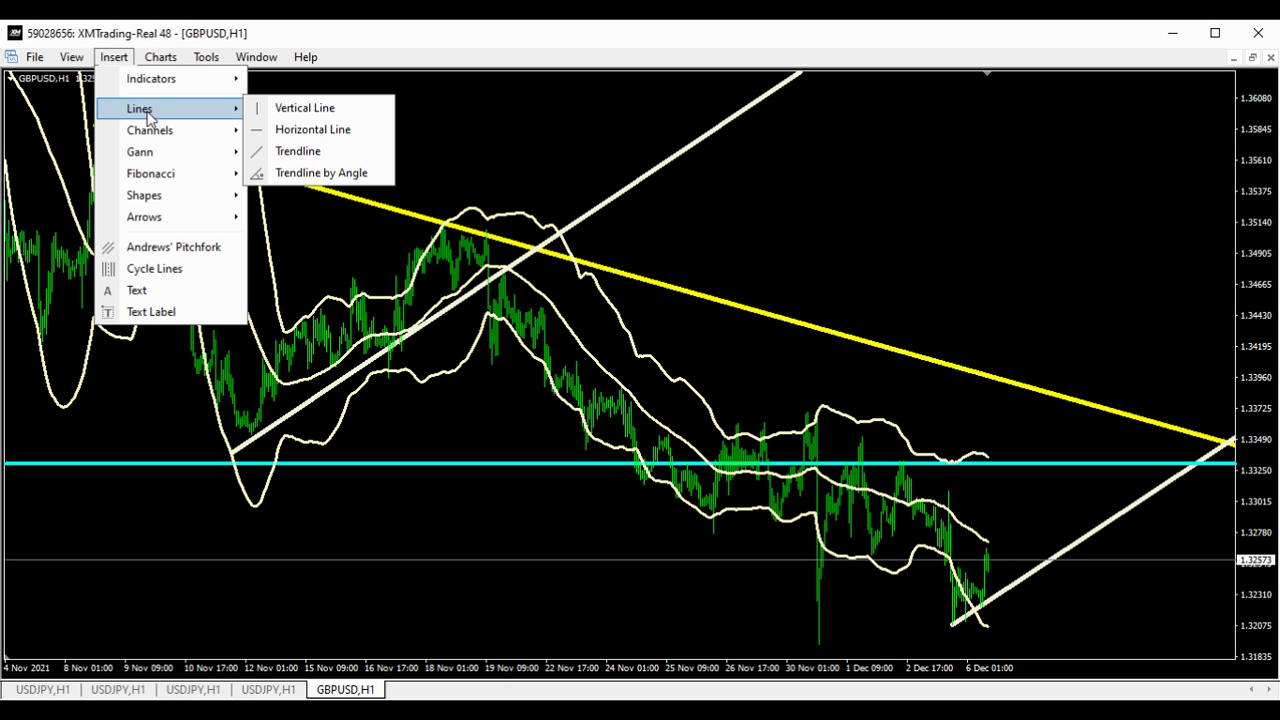
{"action": "left_click", "coordinate": [298, 130]}
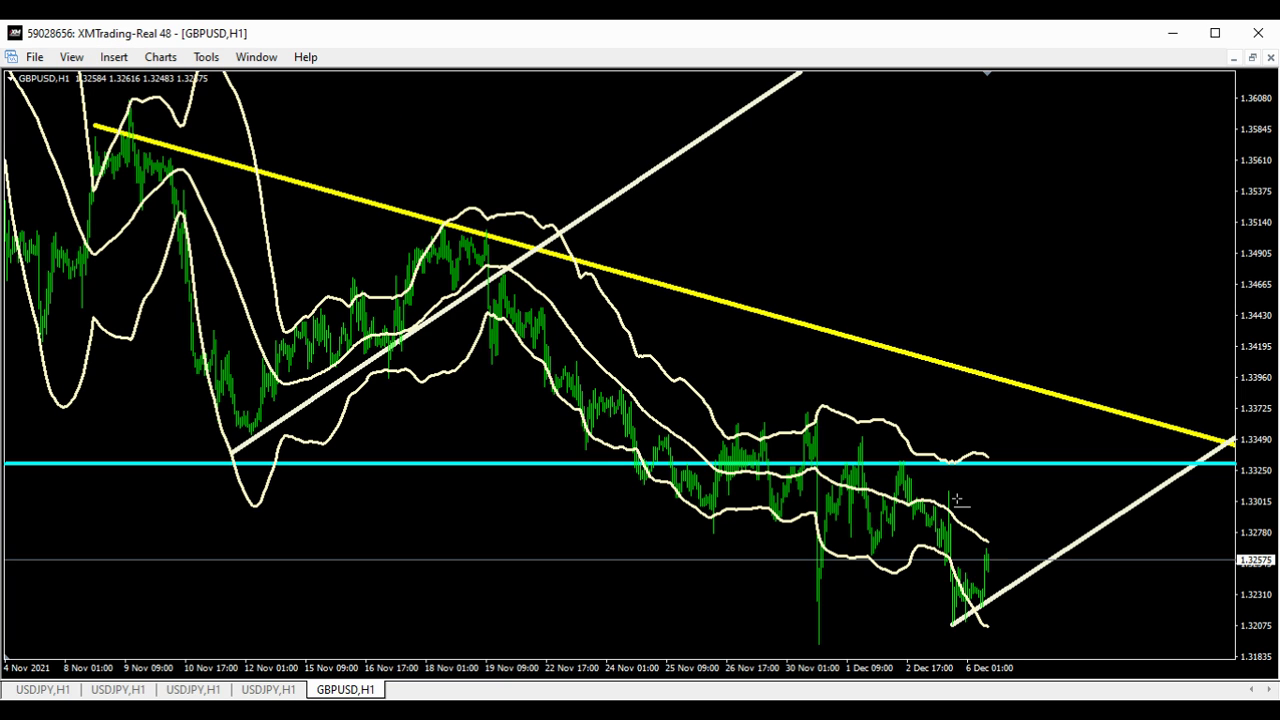
{"action": "left_click", "coordinate": [999, 537]}
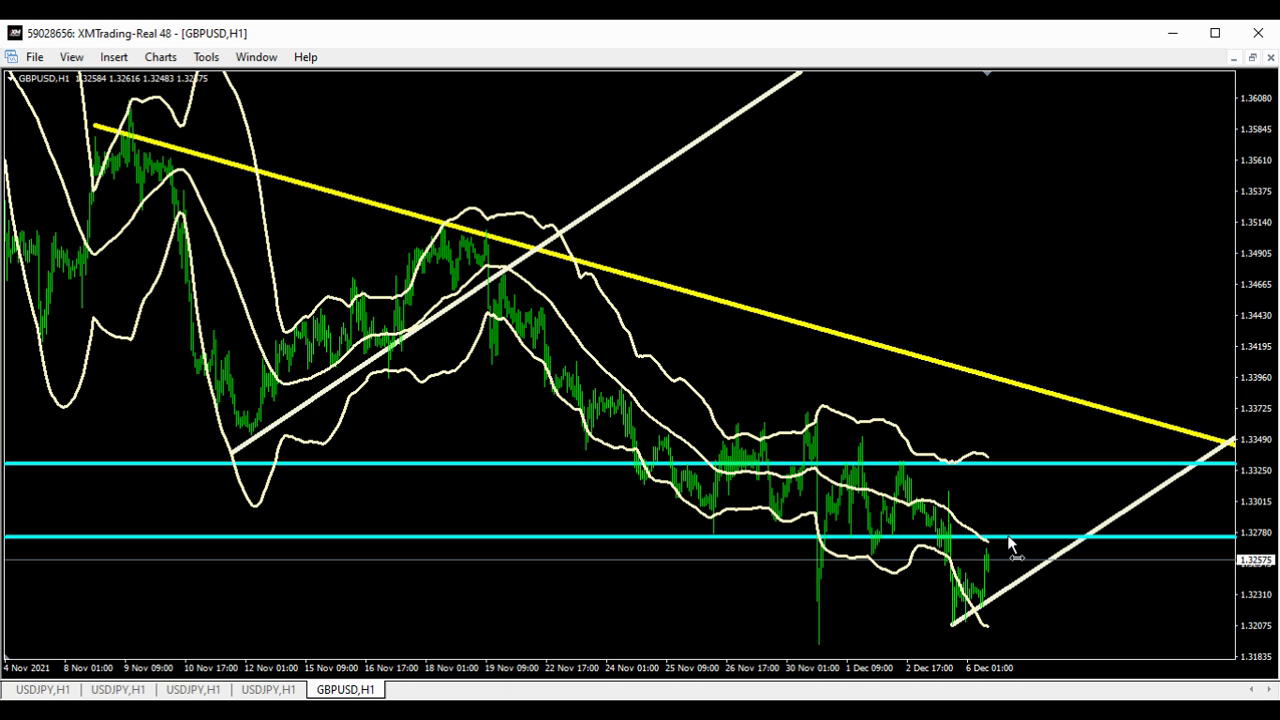
{"action": "double_click", "coordinate": [1009, 538]}
{"action": "left_click_drag", "start_coordinate": [1009, 545], "coordinate": [1009, 546]}
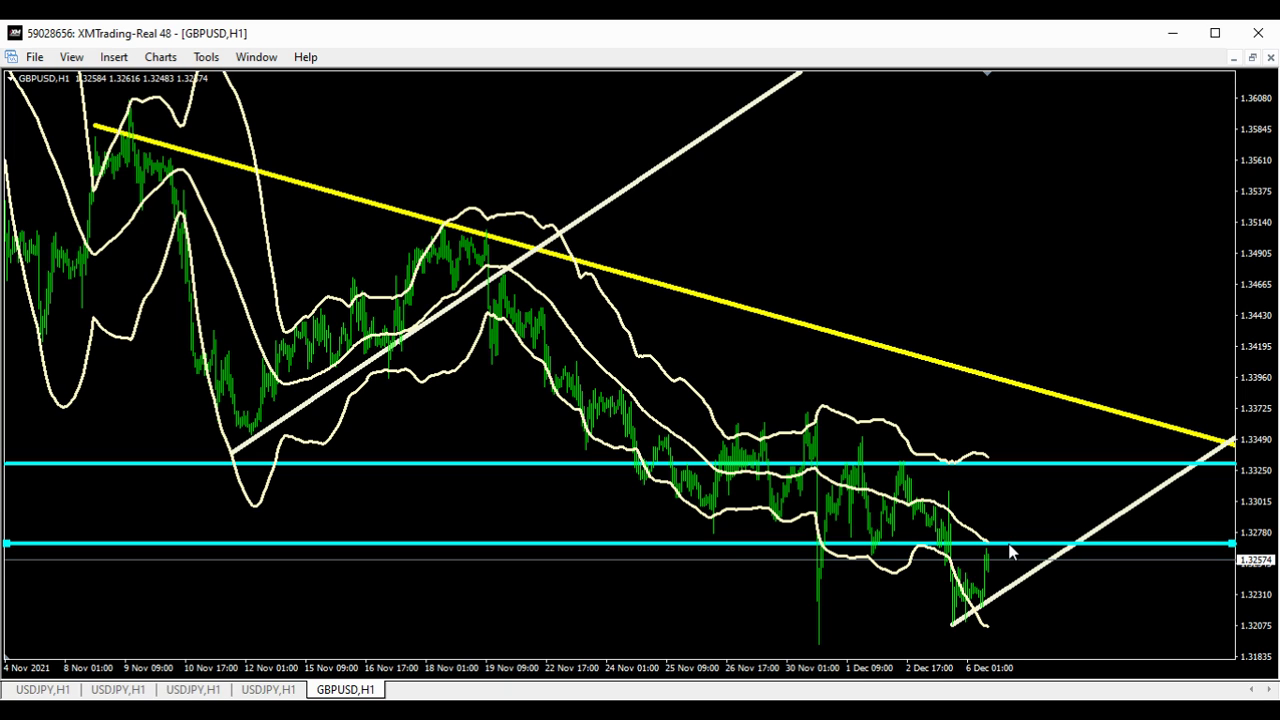
{"action": "double_click", "coordinate": [1010, 551]}
Step: Place a new horizontal line near 1.3301, between the two aqua levels
{"action": "left_click", "coordinate": [113, 57]}
{"action": "mouse_move", "coordinate": [150, 118]}
{"action": "left_click", "coordinate": [1060, 497]}
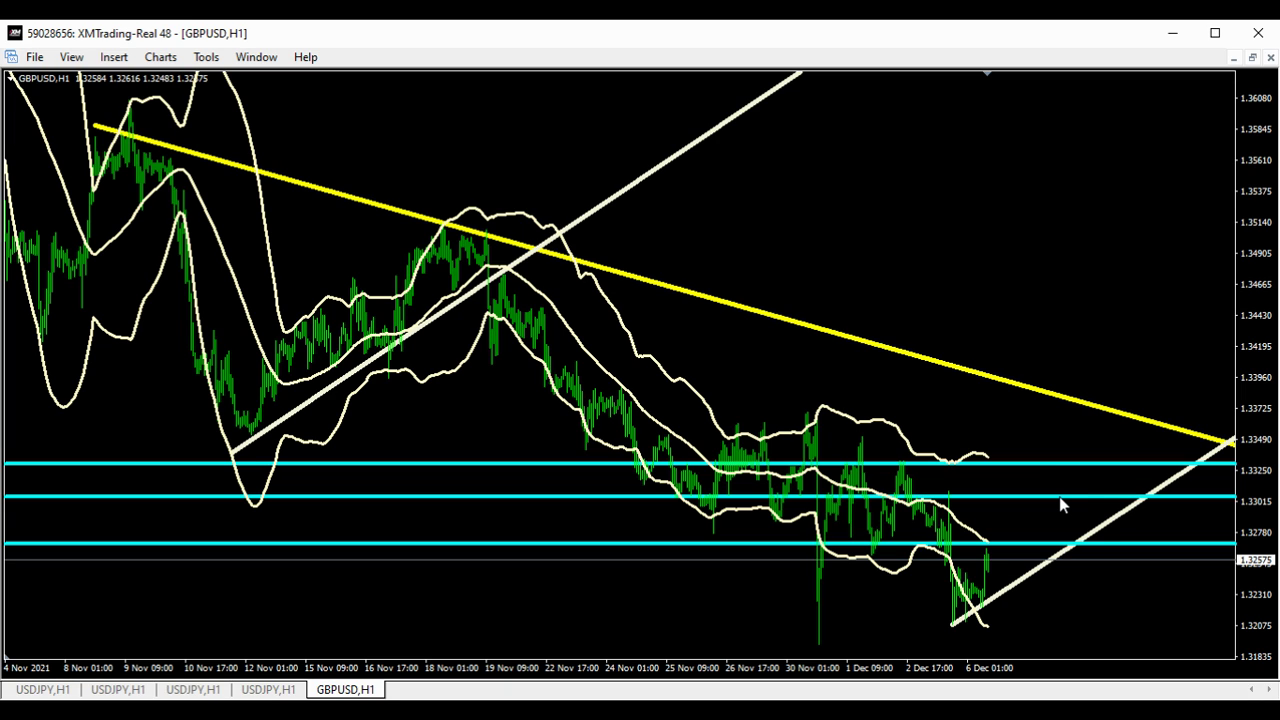
{"action": "double_click", "coordinate": [1058, 498]}
Step: Change the new middle line's colour to Gold
{"action": "double_click", "coordinate": [1114, 512]}
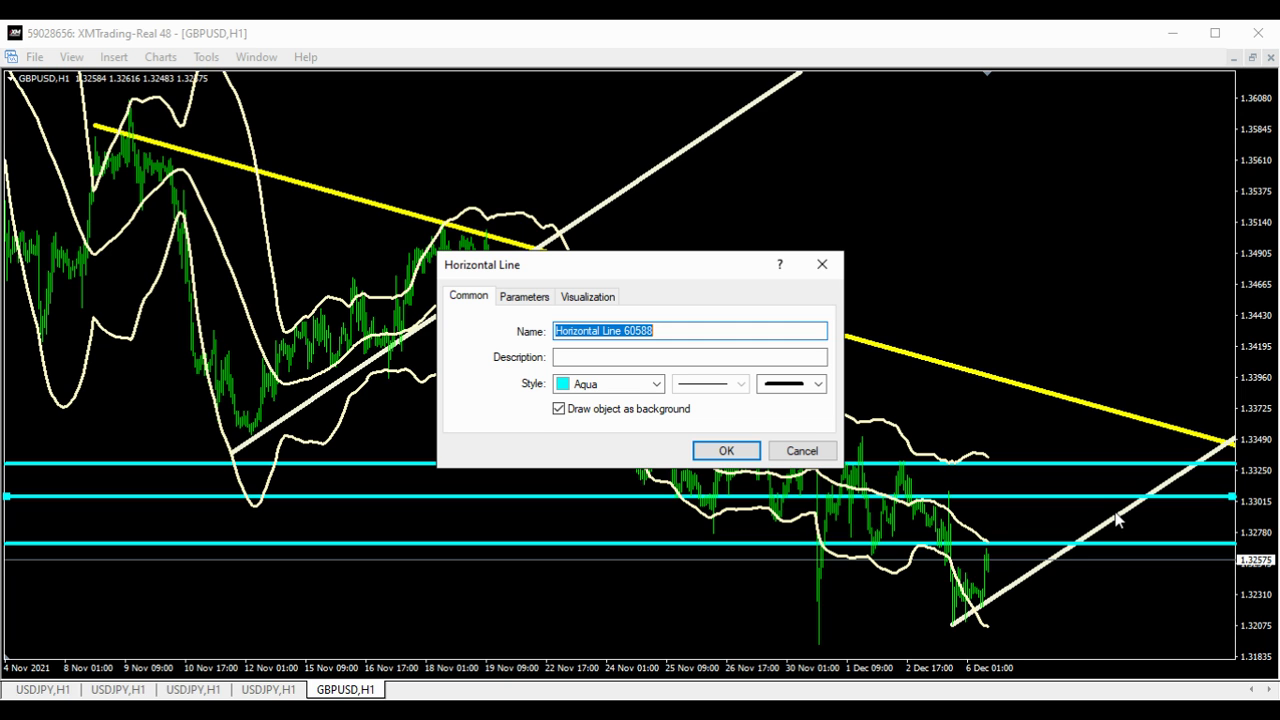
{"action": "left_click", "coordinate": [652, 385]}
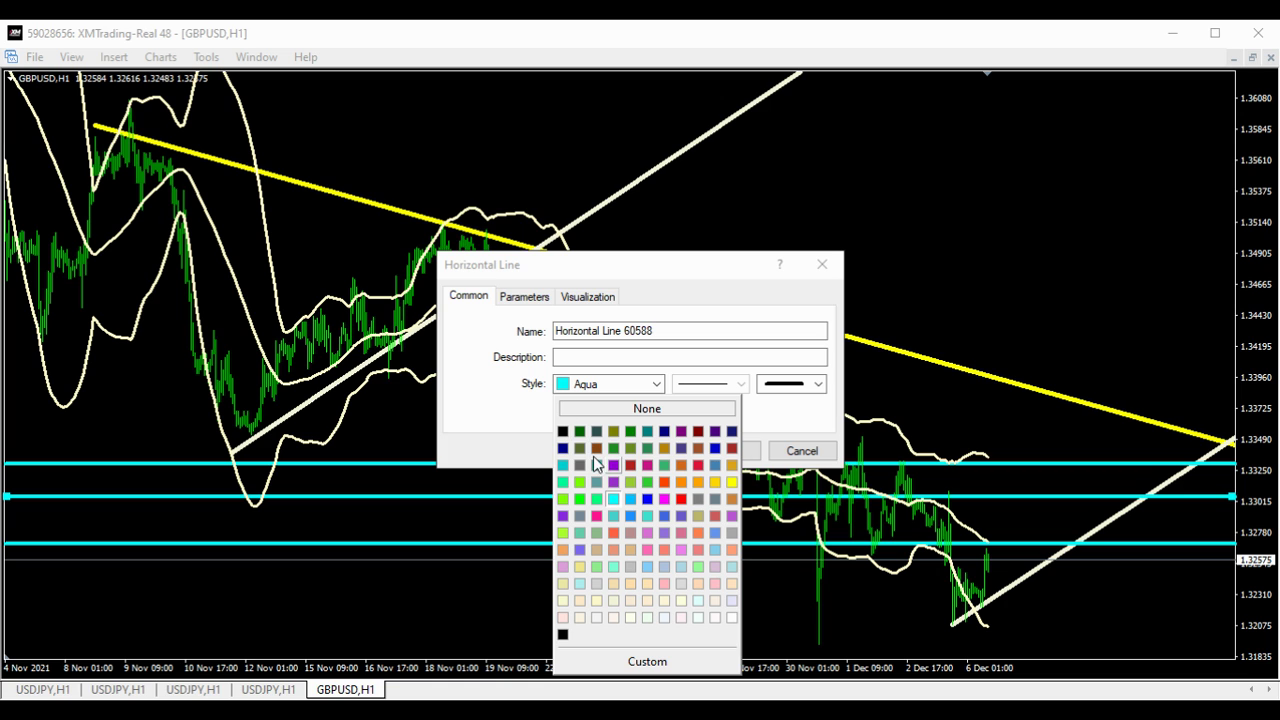
{"action": "left_click", "coordinate": [713, 481]}
{"action": "left_click", "coordinate": [706, 451]}
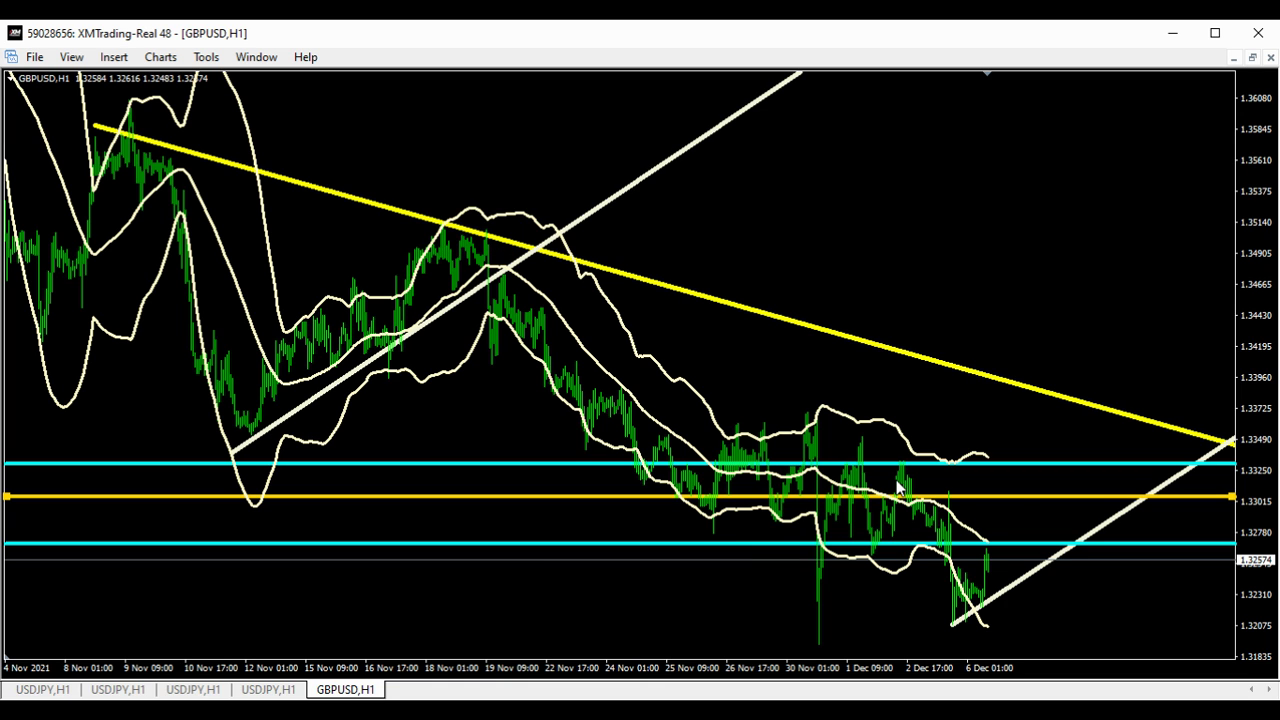
{"action": "left_click", "coordinate": [1022, 505]}
Step: Place a horizontal line along the chart's lows near 1.3207
{"action": "left_click", "coordinate": [113, 57]}
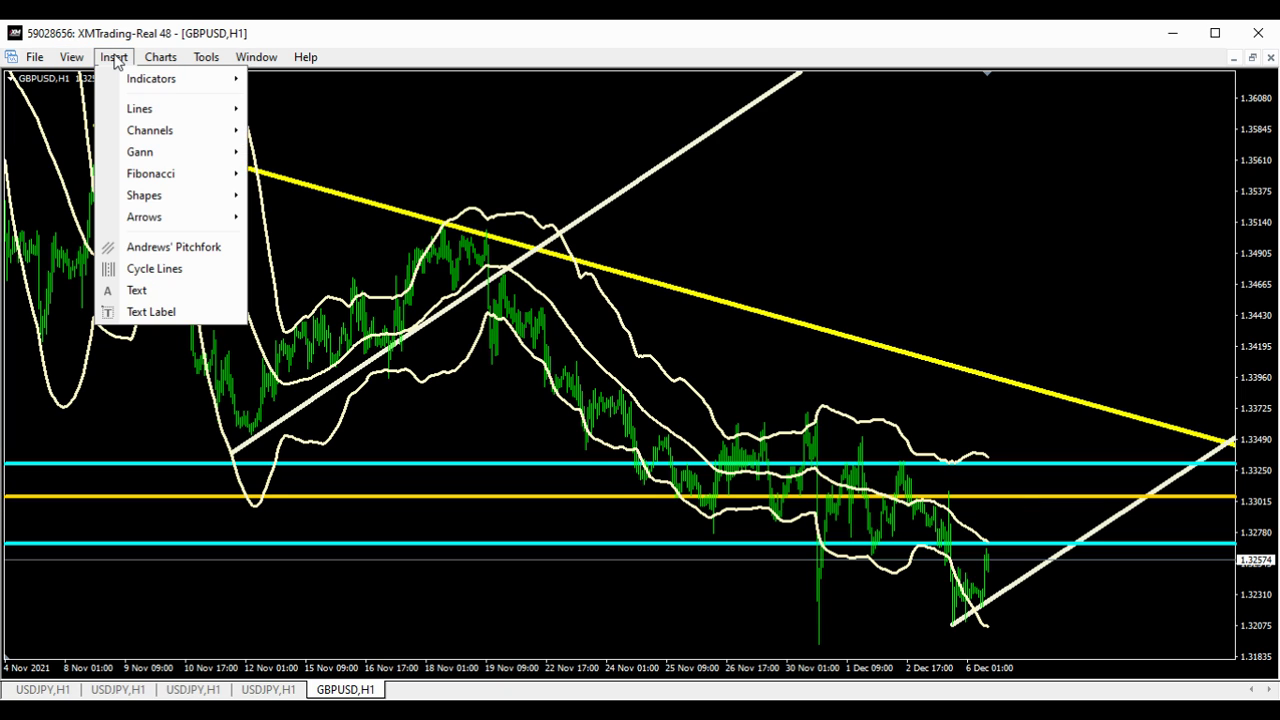
{"action": "mouse_move", "coordinate": [166, 107]}
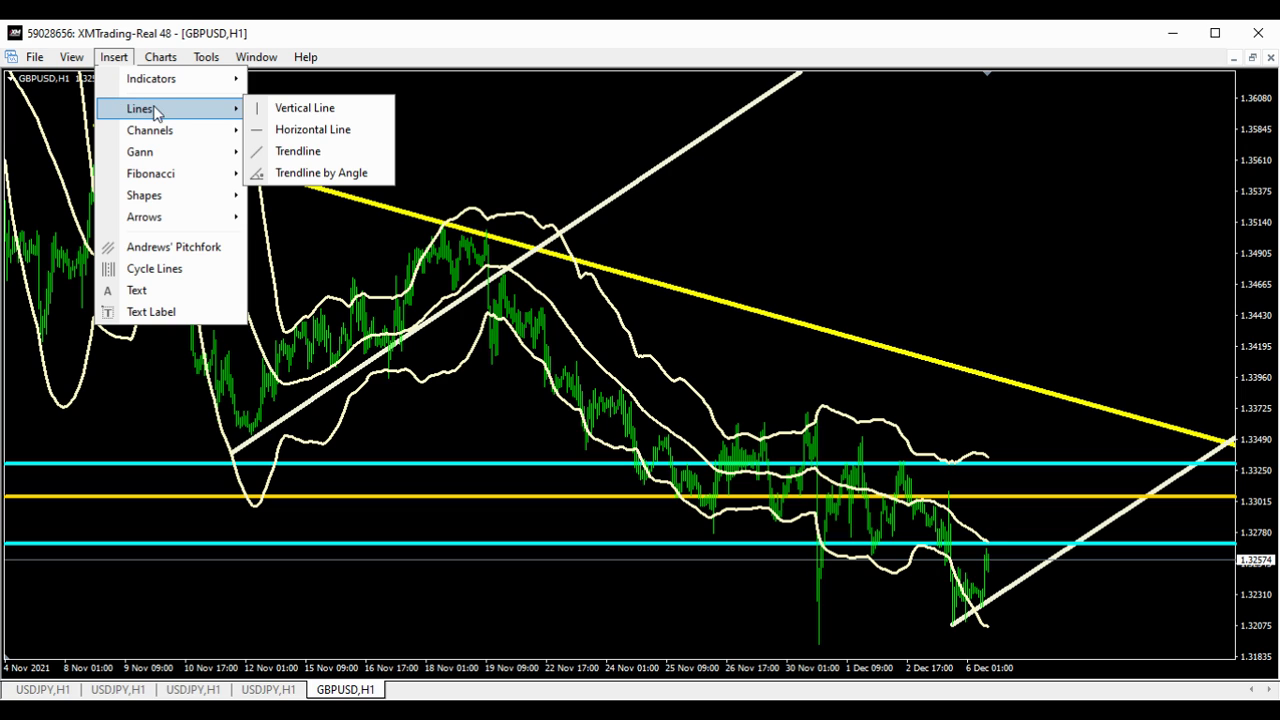
{"action": "left_click", "coordinate": [291, 135]}
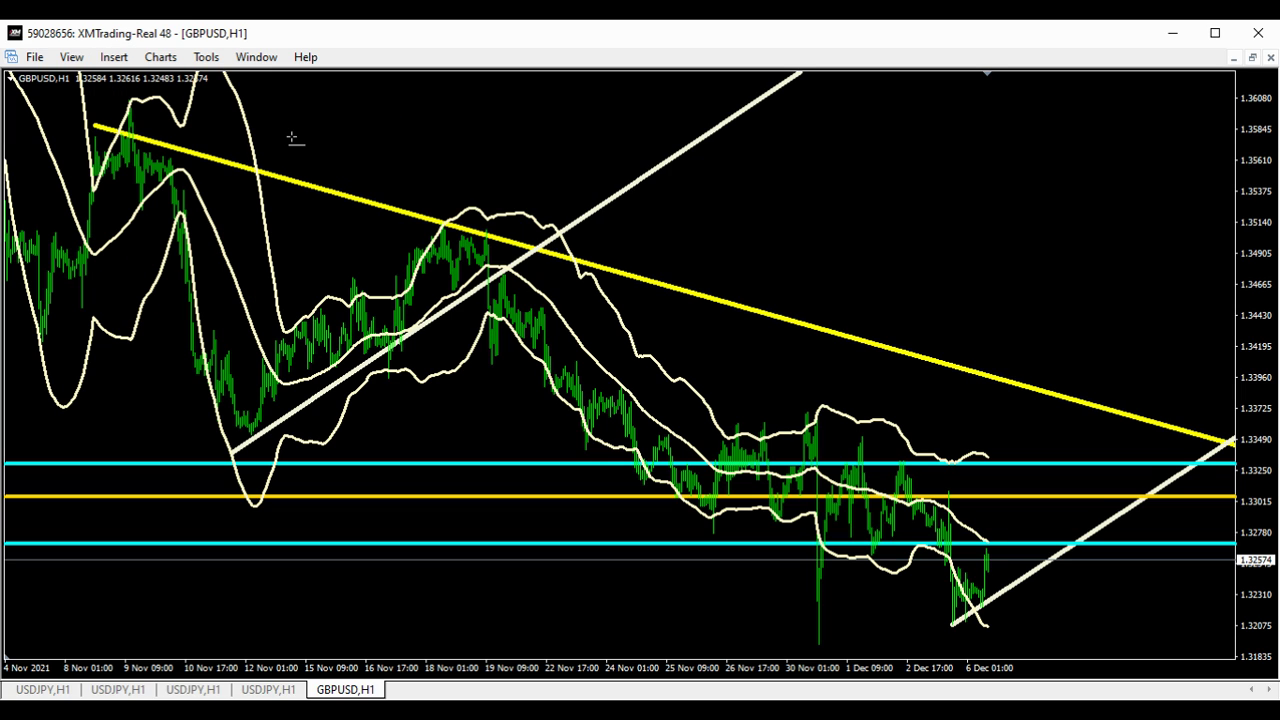
{"action": "left_click", "coordinate": [1040, 632]}
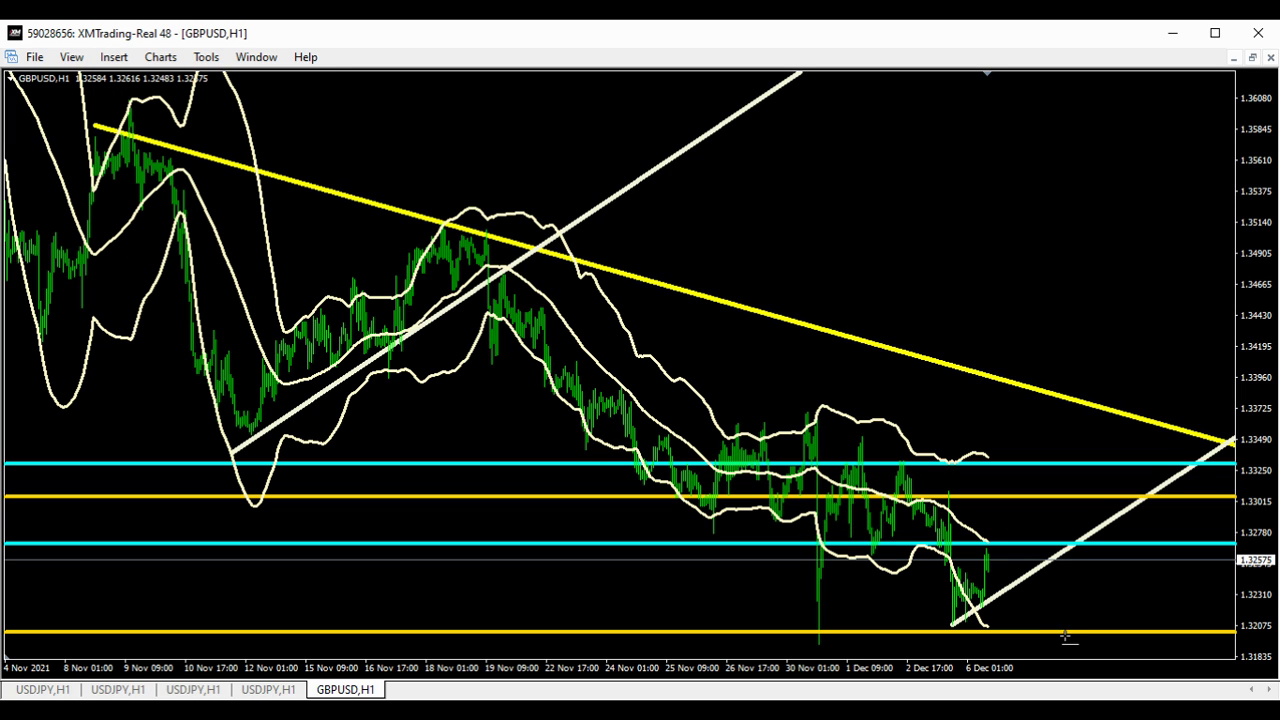
Step: Set the bottom horizontal line's colour to Green
{"action": "double_click", "coordinate": [1066, 633]}
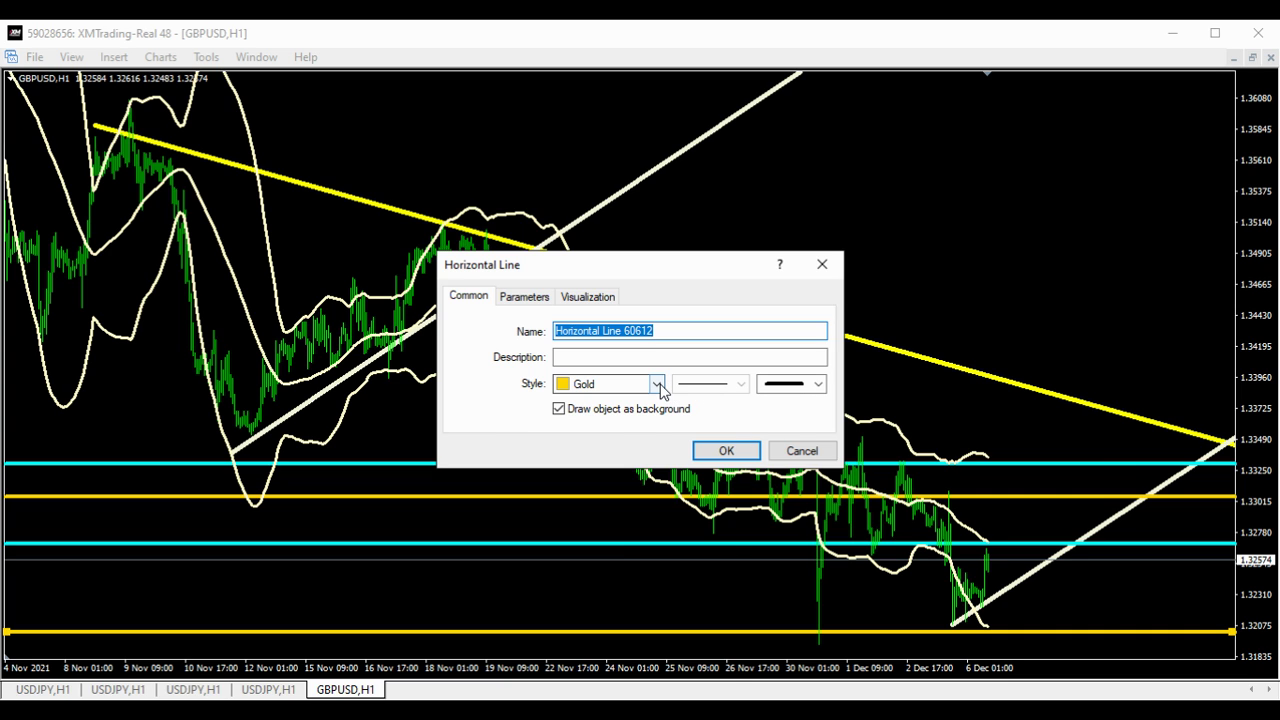
{"action": "left_click", "coordinate": [657, 384]}
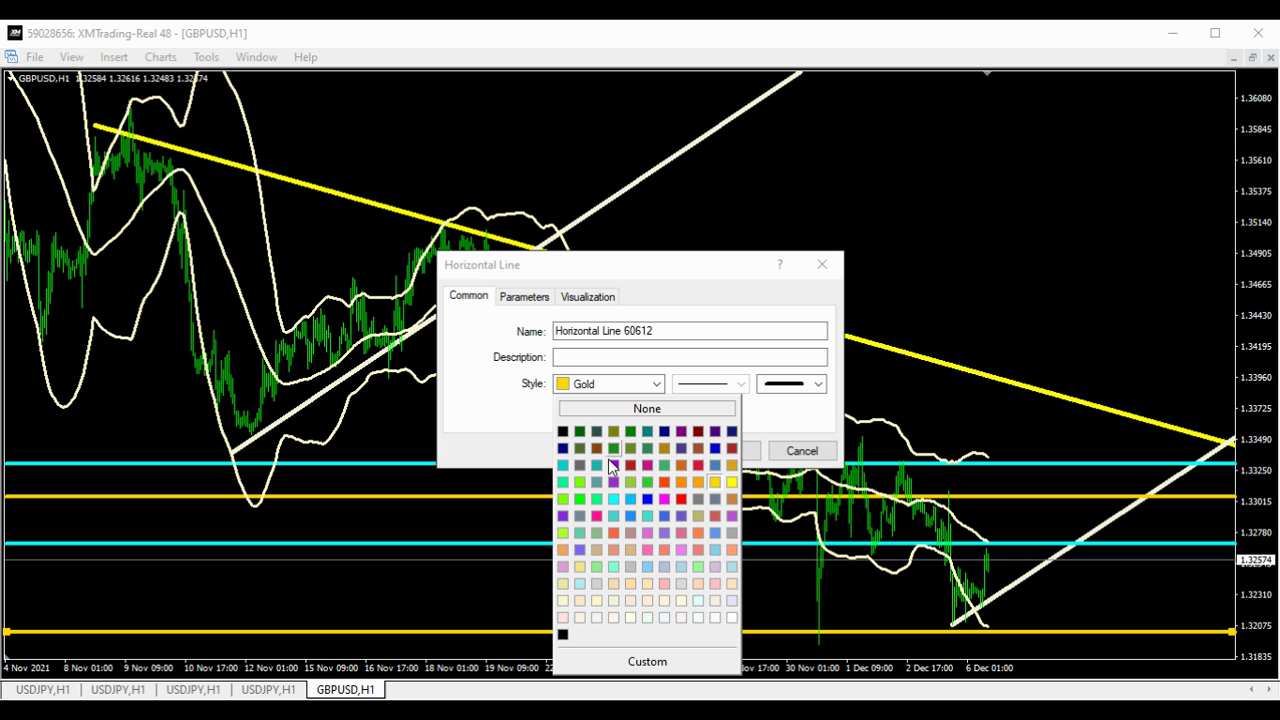
{"action": "left_click", "coordinate": [631, 432]}
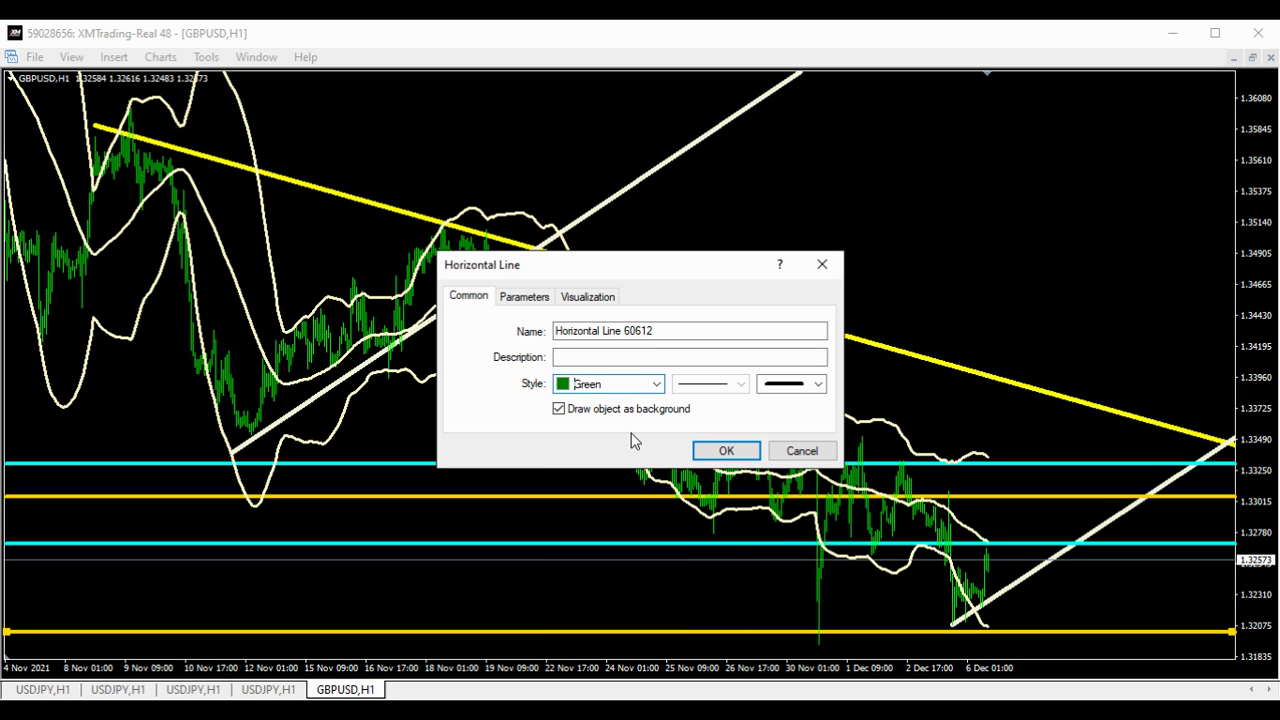
{"action": "left_click", "coordinate": [726, 450]}
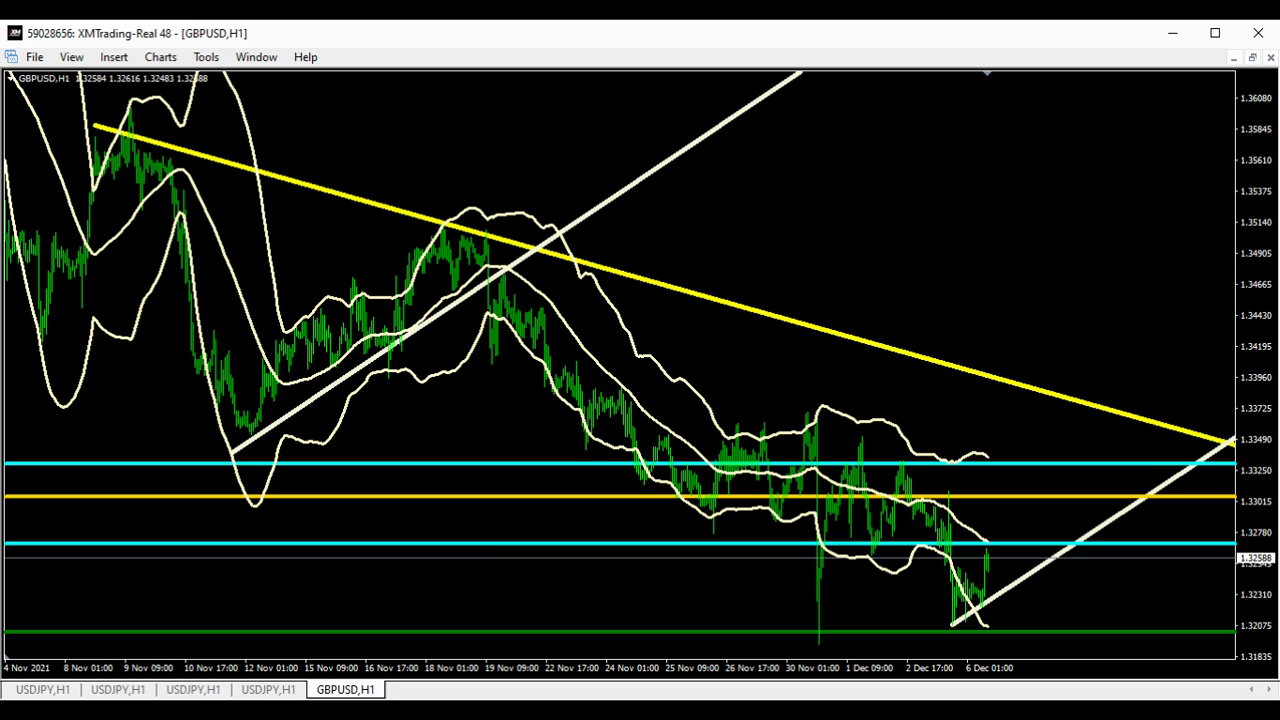
Step: Delete the yellow downtrend line and the long rising November trendline
{"action": "double_click", "coordinate": [817, 335]}
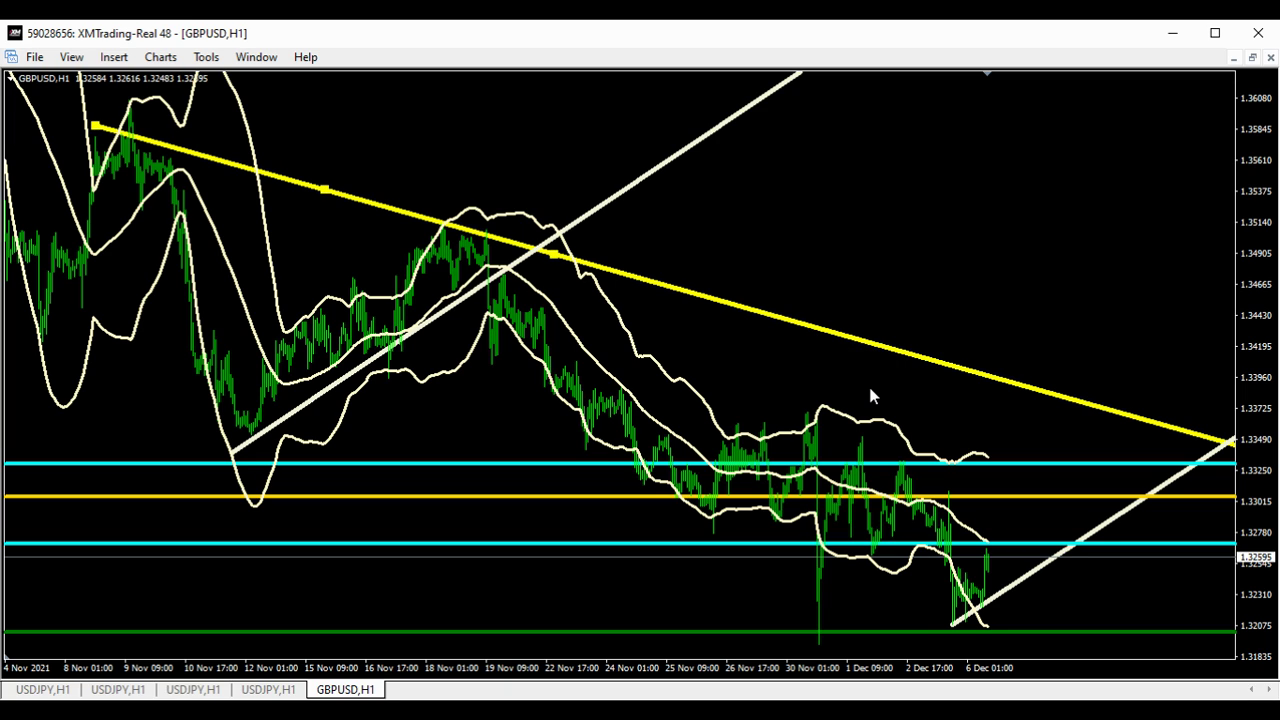
{"action": "key", "text": "Delete"}
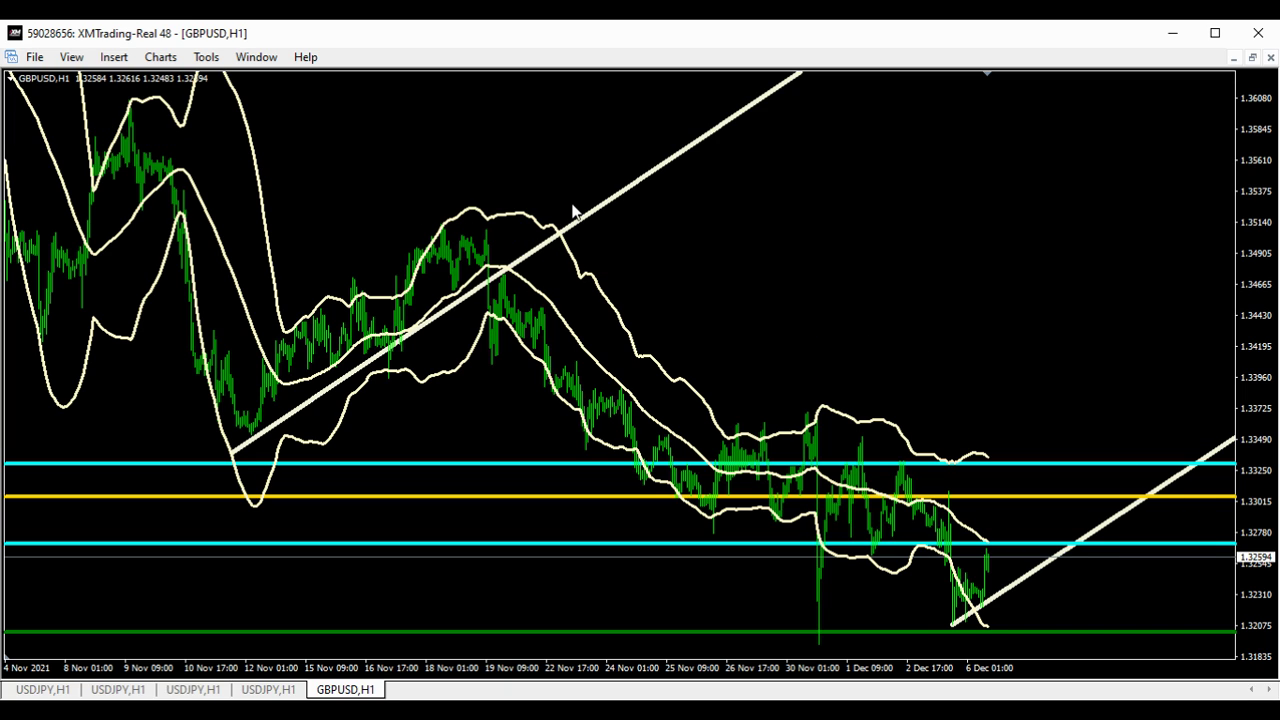
{"action": "double_click", "coordinate": [604, 206]}
{"action": "key", "text": "Delete"}
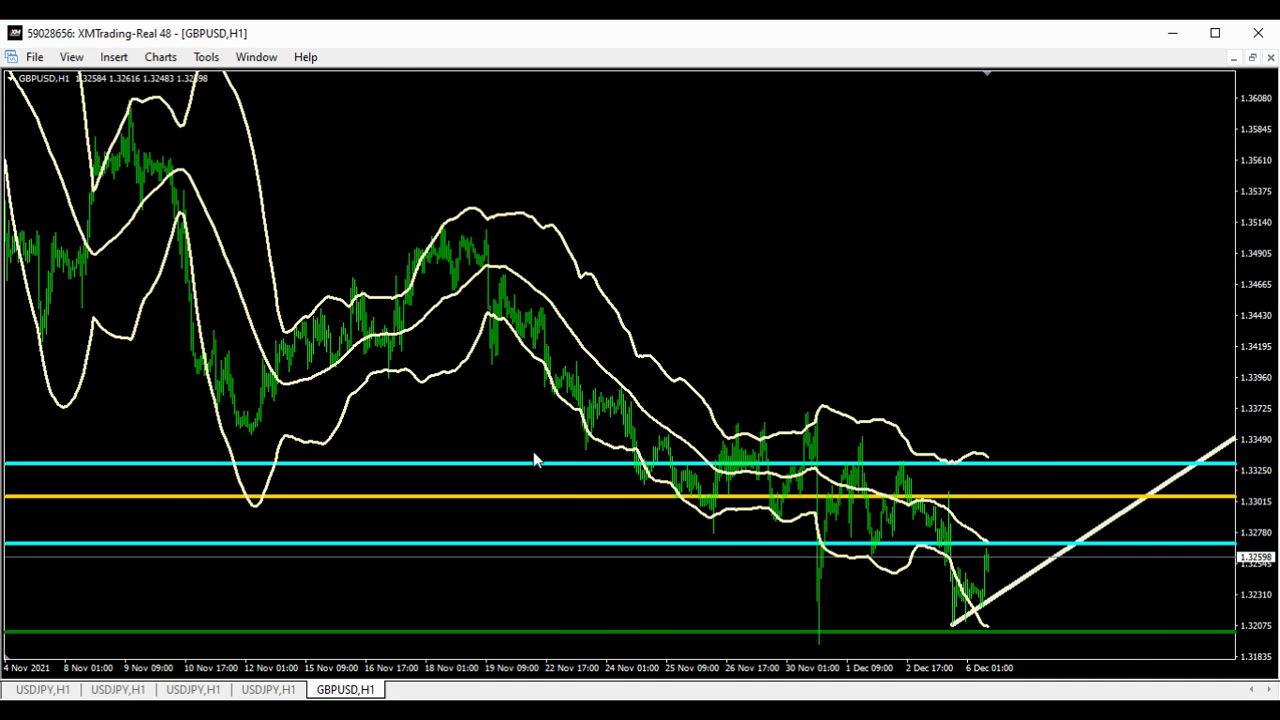
Step: Zoom in on the price bars and jump to the latest bars
{"action": "key", "text": "plus"}
{"action": "key", "text": "End"}
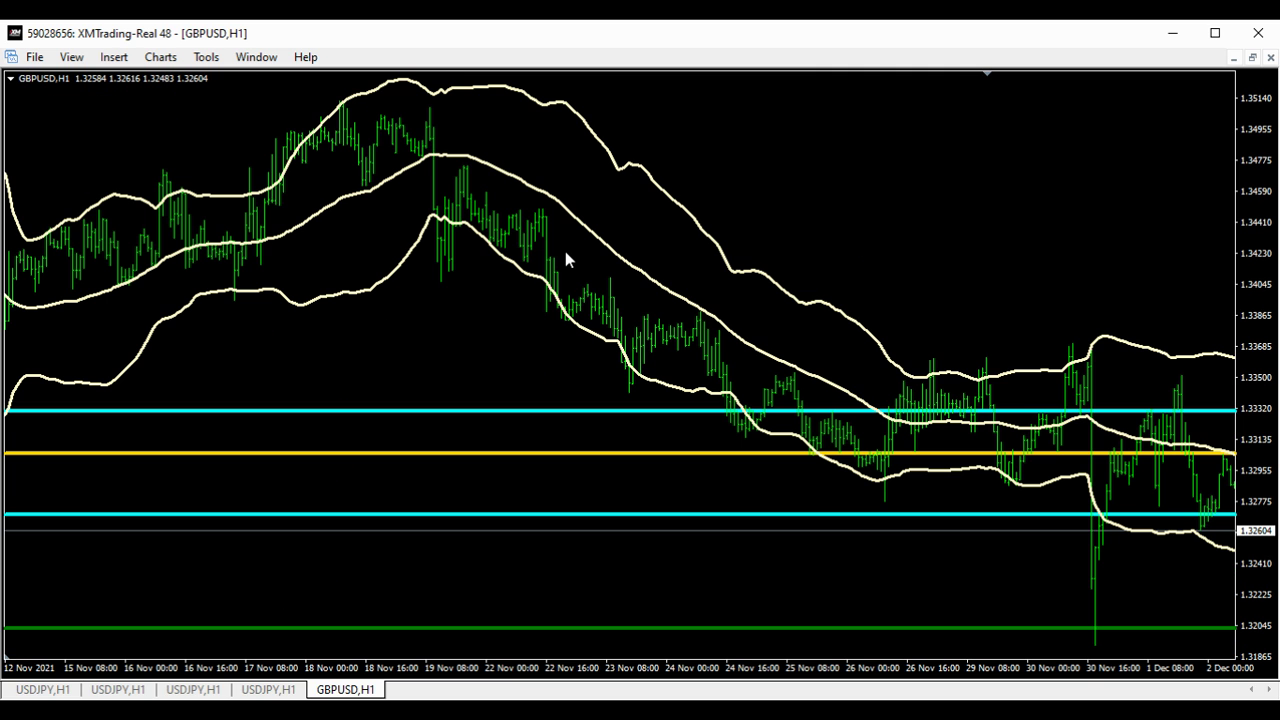
{"action": "key", "text": "End"}
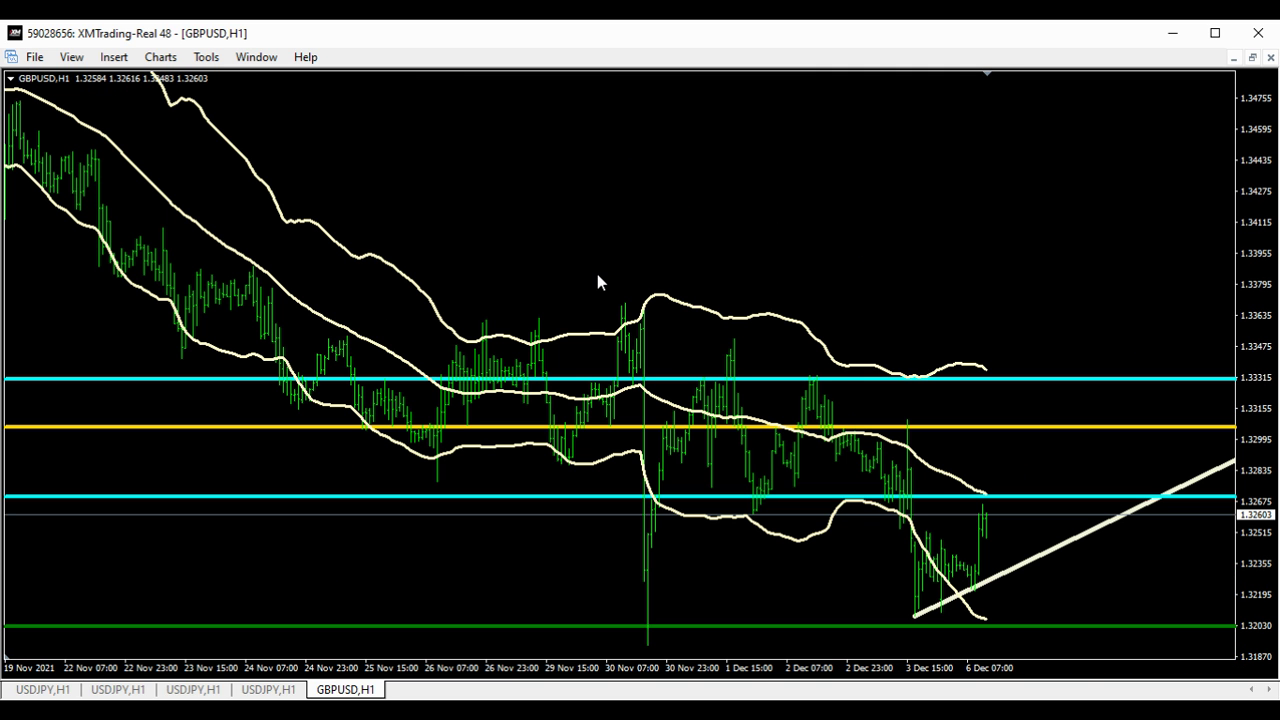